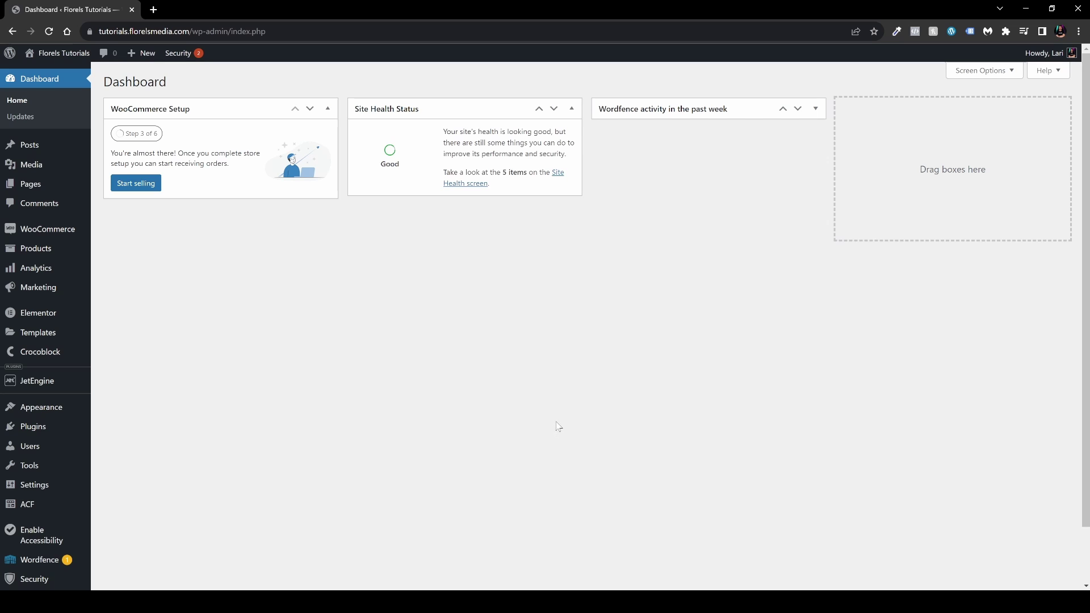
Install the User Registration plugin from Add New Plugins and skip its setup wizard.
mouse_move(44, 427)
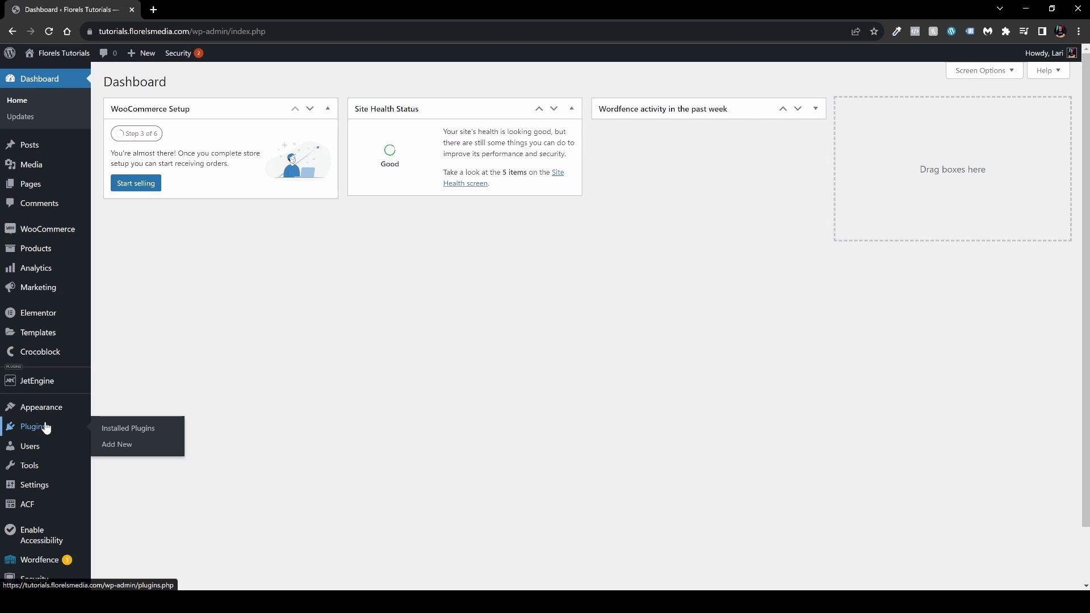
click(114, 445)
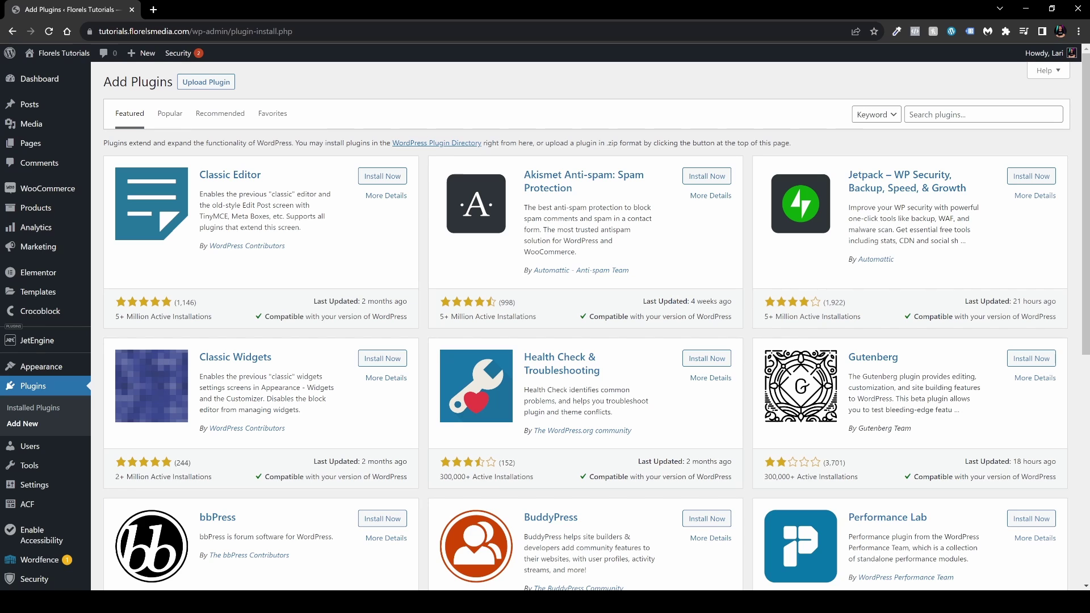
text(user registration)
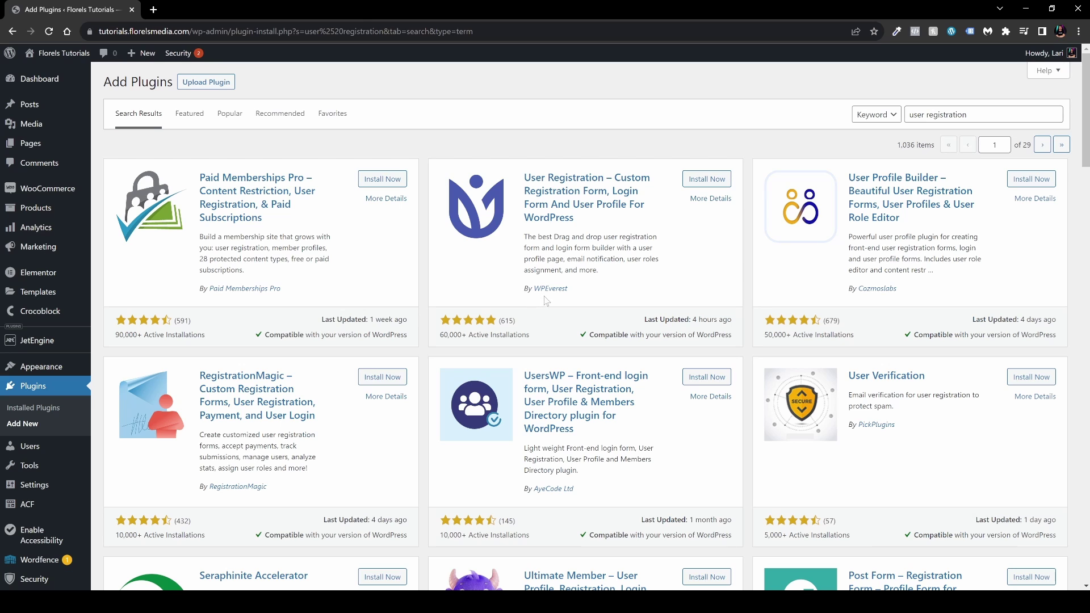
click(707, 179)
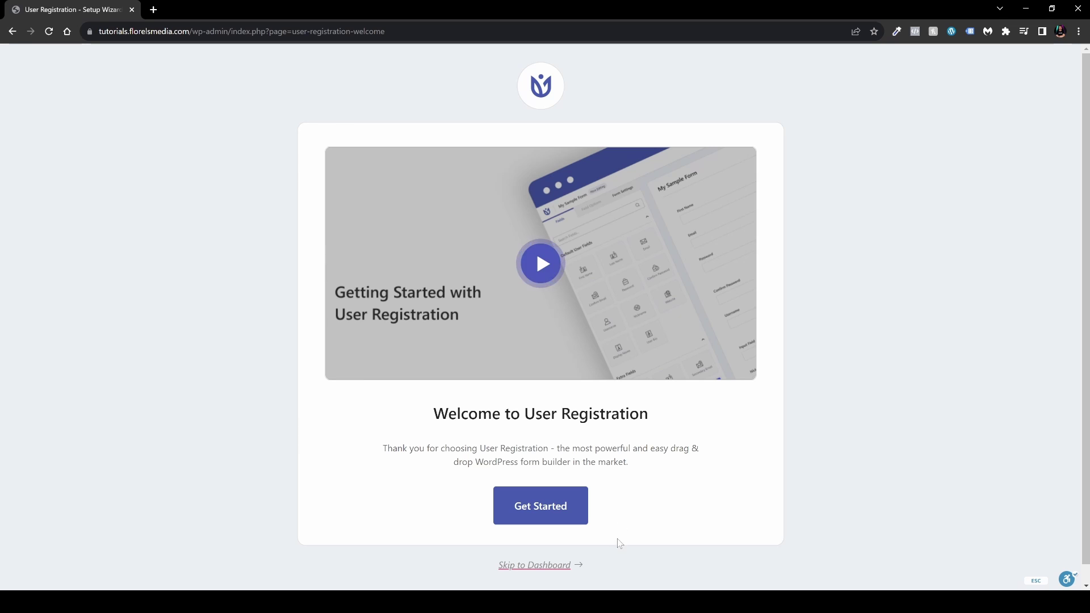
click(554, 570)
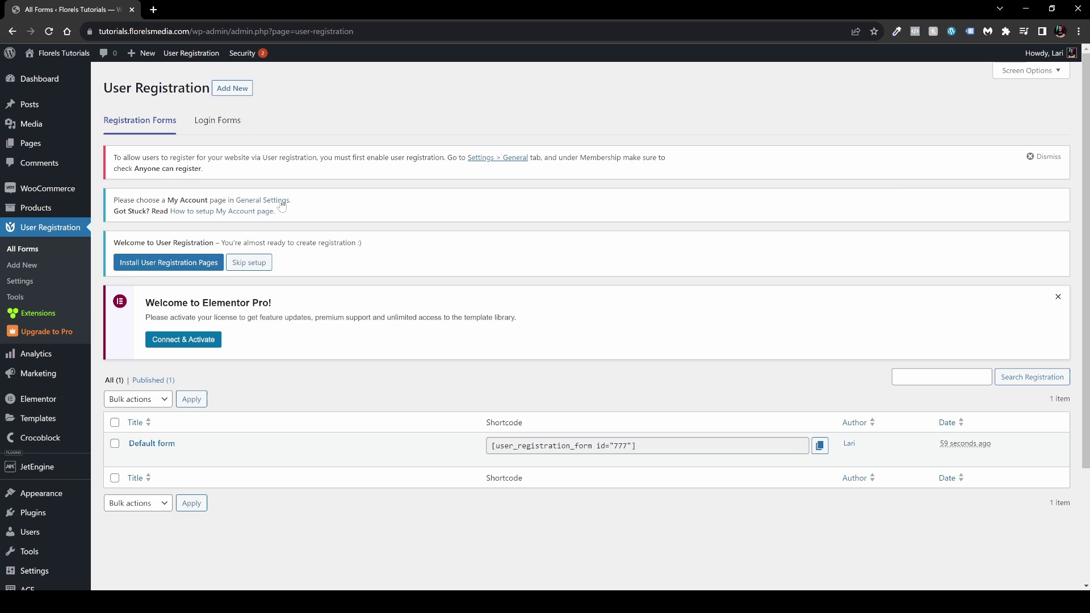
Browse the new-form template gallery, filtering by Premium and then Free templates.
click(228, 92)
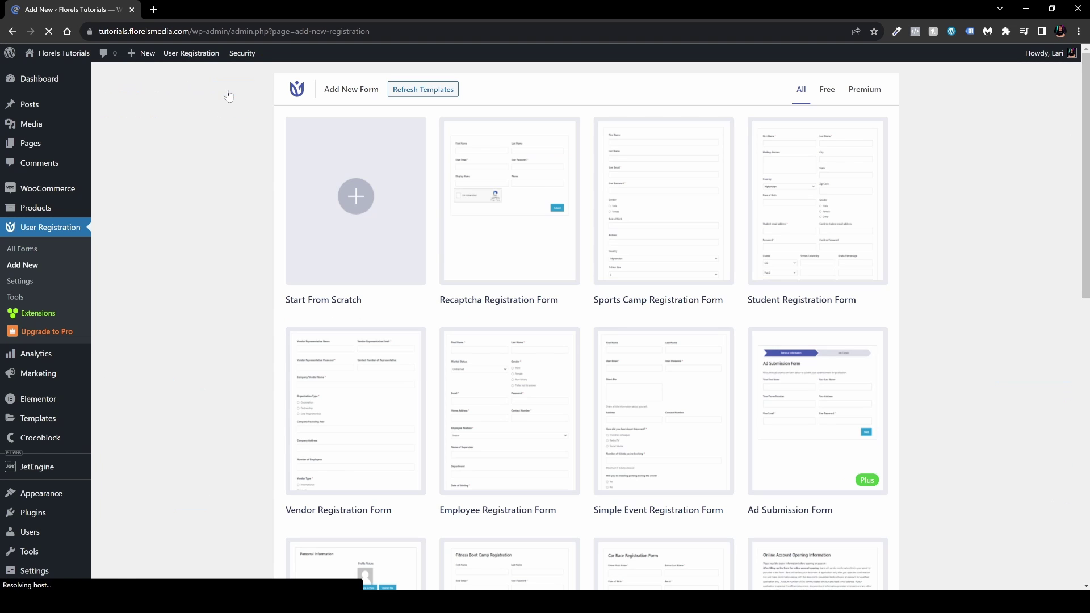
scroll(975, 295, down, 3)
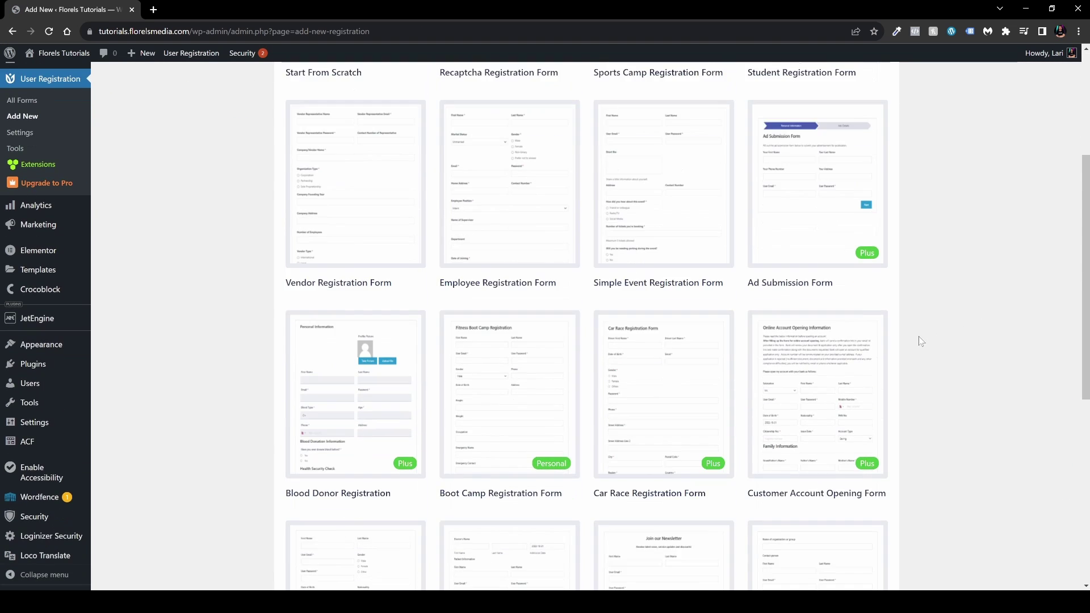
scroll(908, 227, up, 3)
click(870, 96)
click(827, 97)
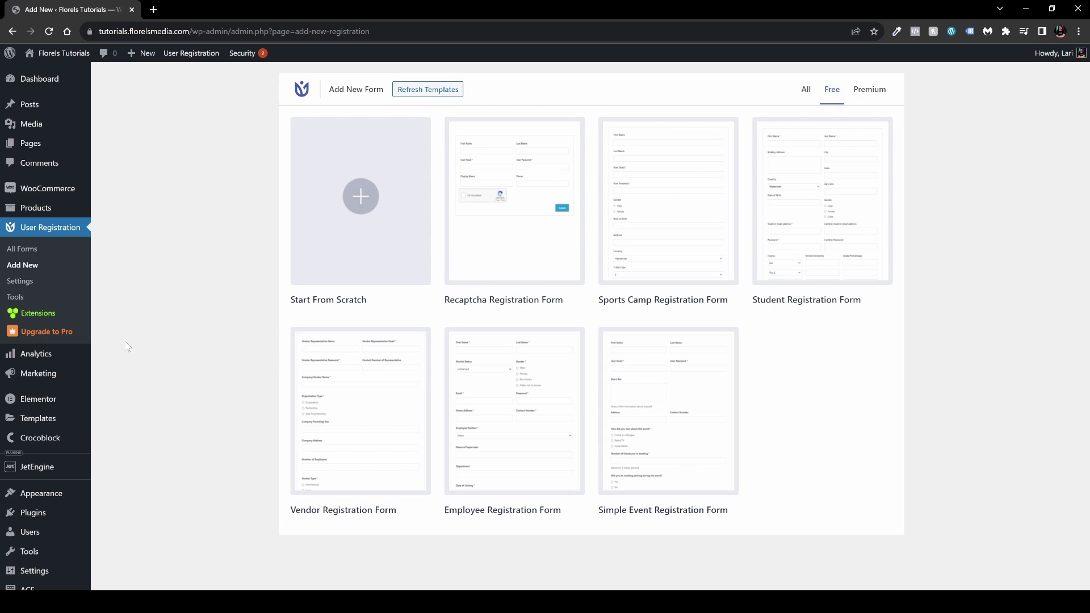
Look through the User Registration Extensions add-ons such as Advanced Fields and Style Customizer.
click(37, 312)
scroll(391, 358, down, 5)
scroll(391, 359, down, 10)
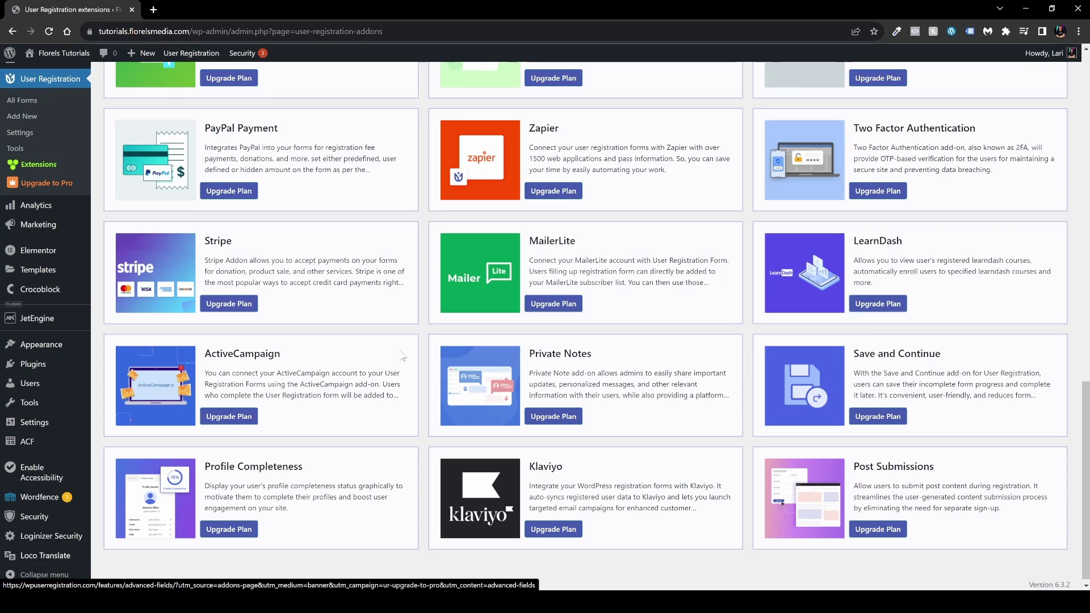
scroll(401, 361, up, 11)
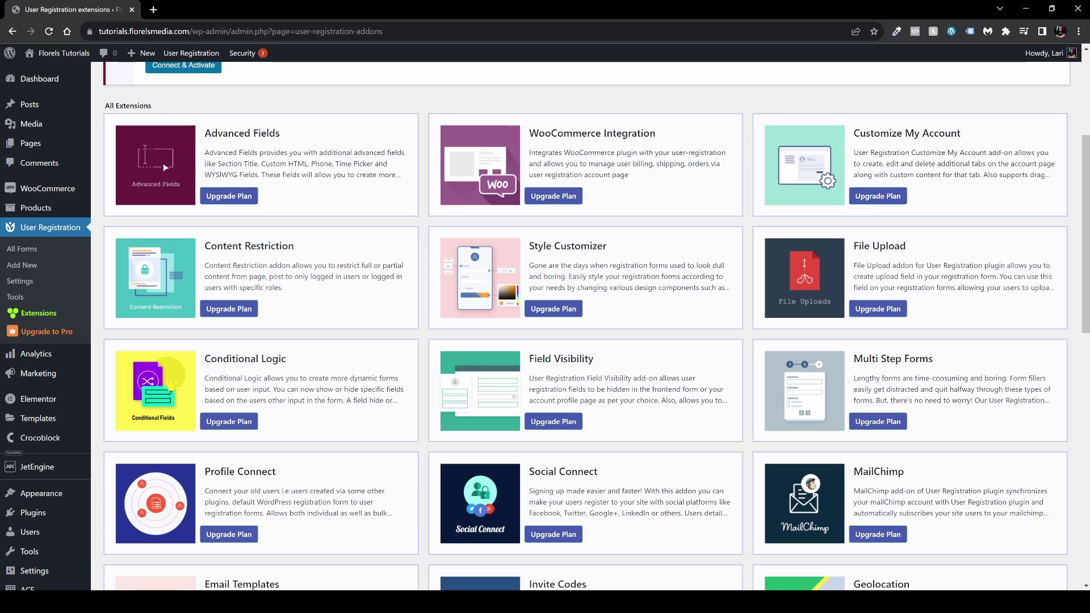
scroll(901, 258, down, 4)
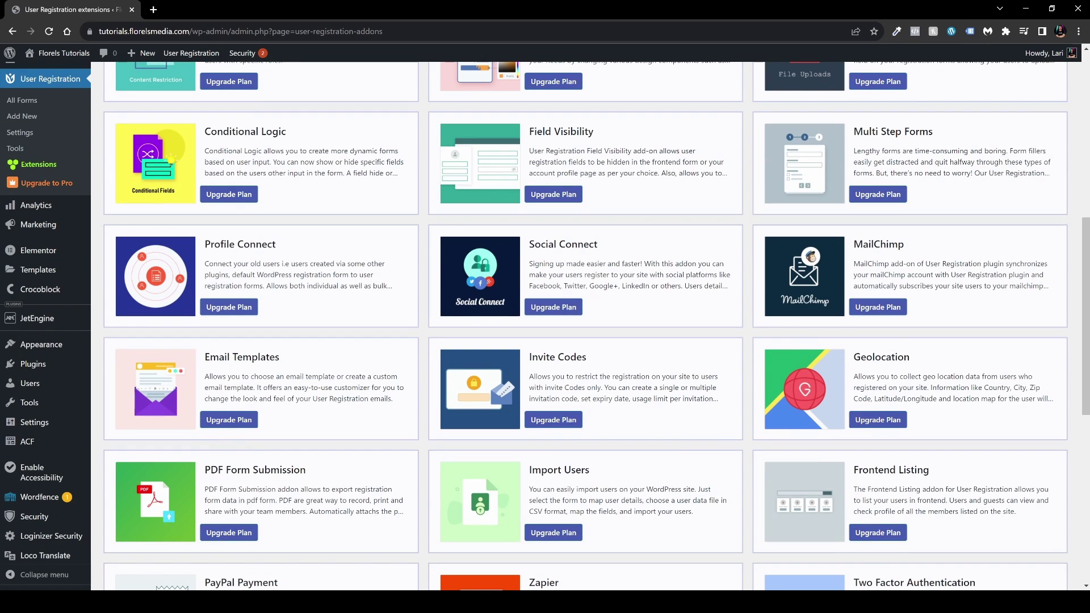
scroll(592, 325, down, 5)
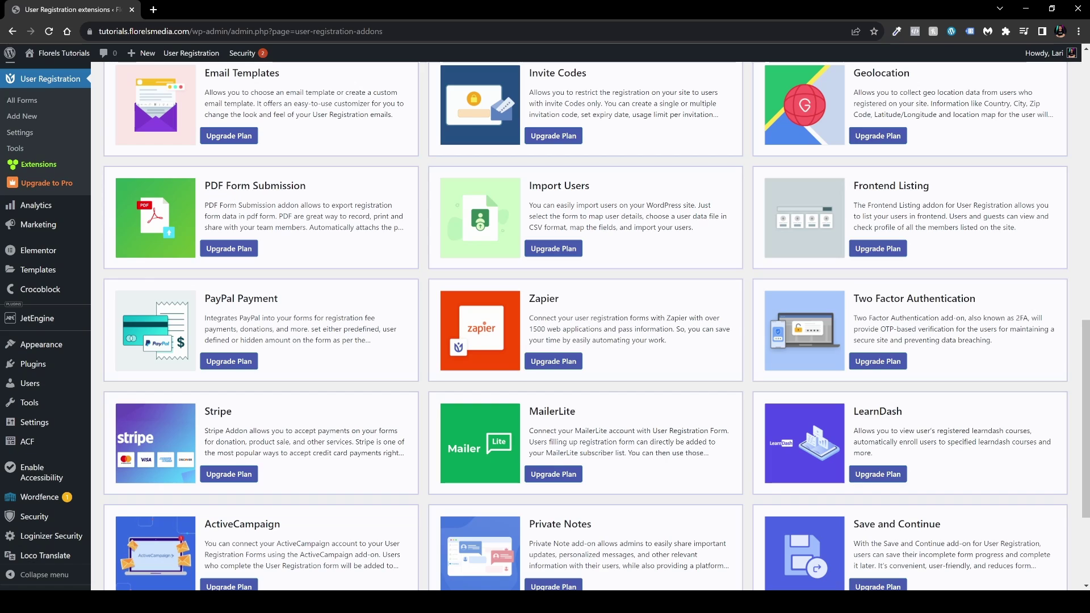
scroll(438, 369, down, 3)
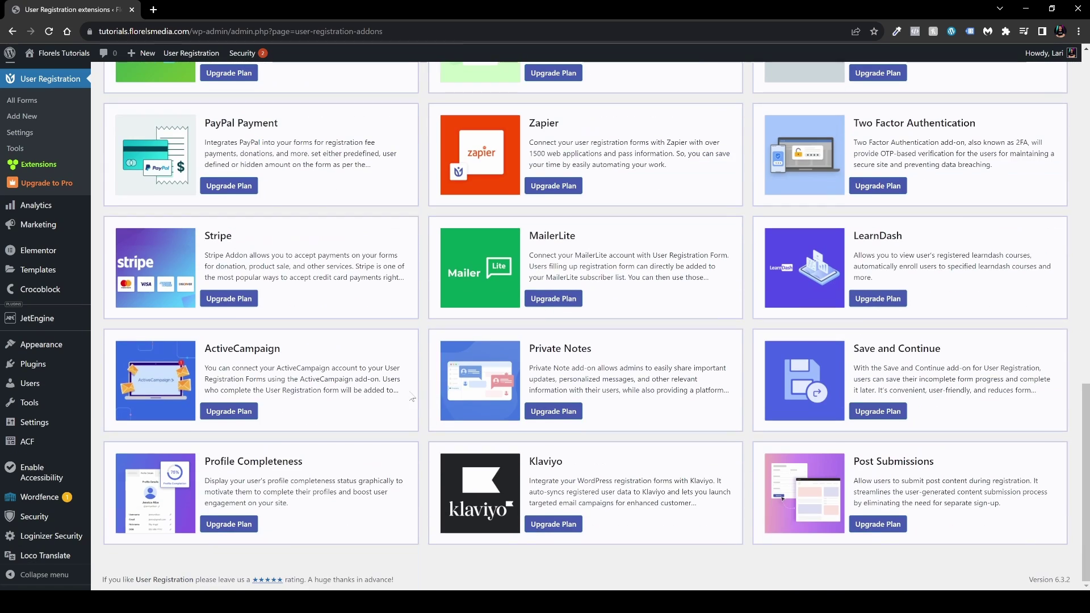
scroll(422, 406, up, 15)
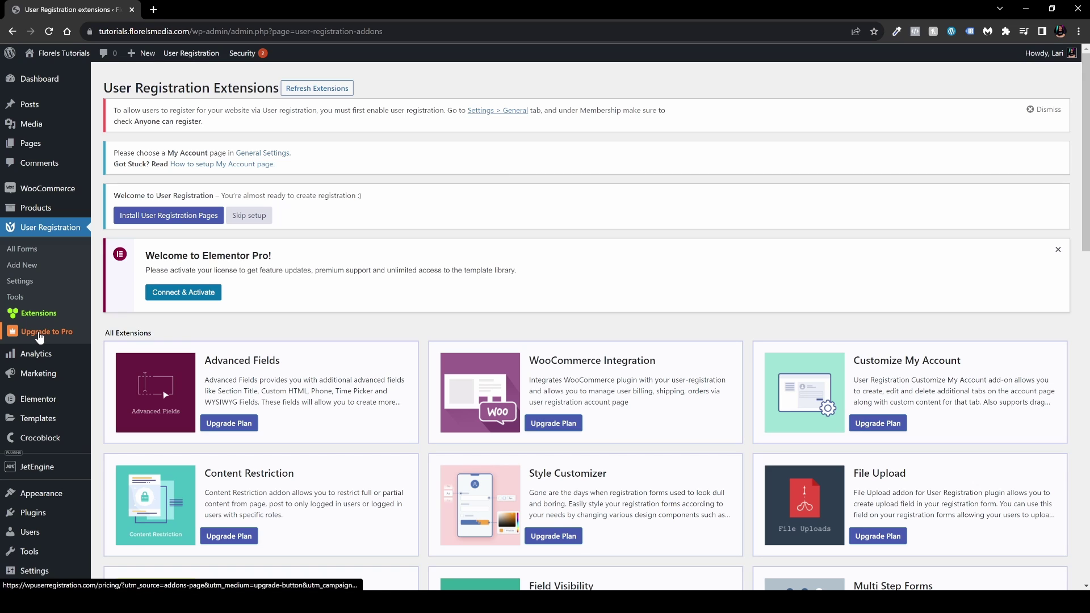
click(39, 335)
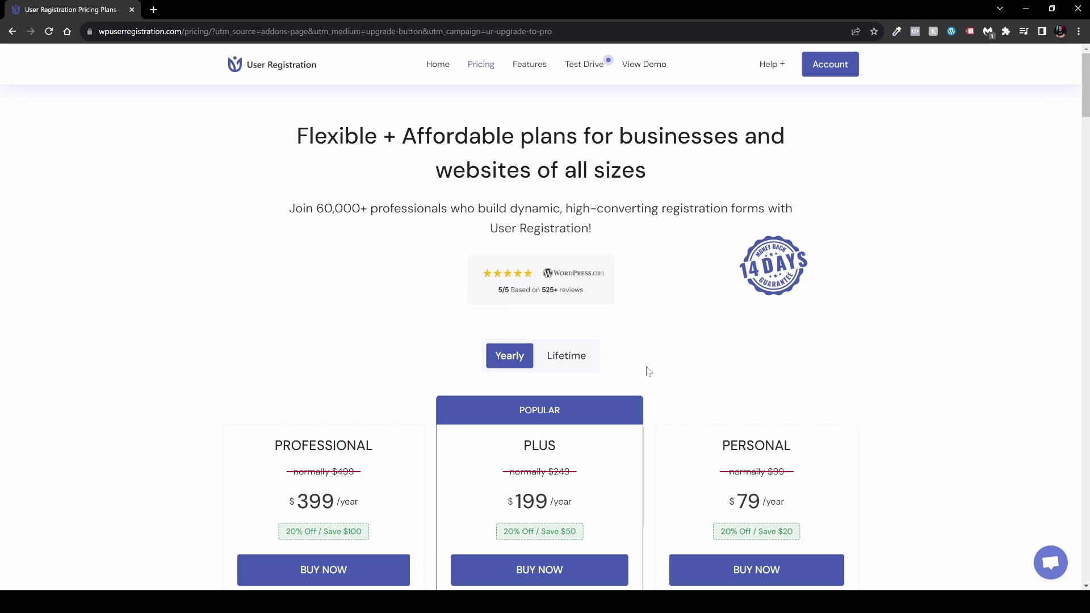
key(alt+Left)
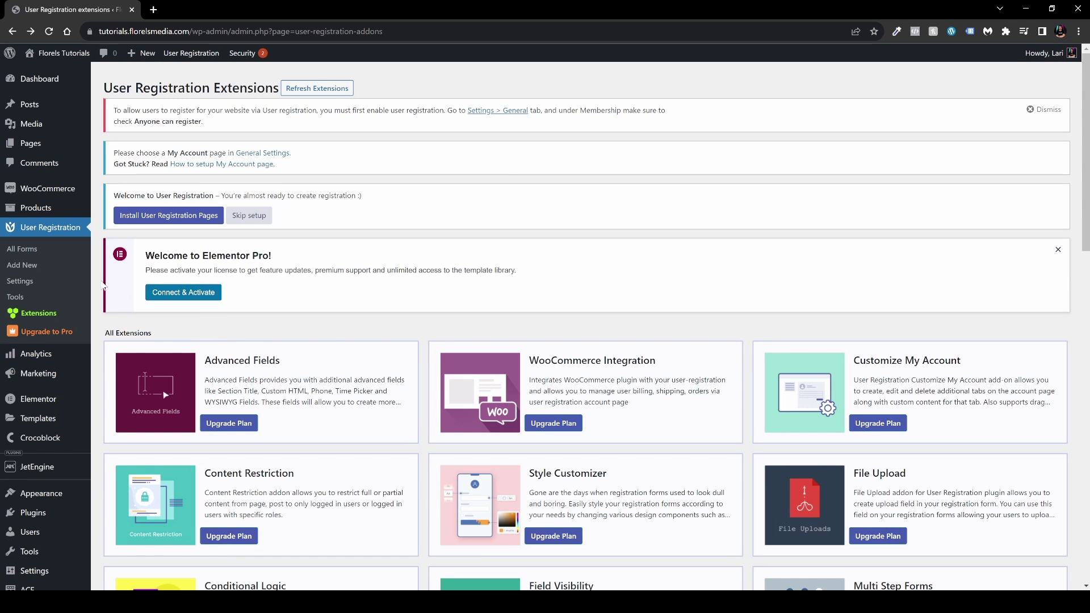
Start a blank form from scratch named 'Registration Form' and open it in the builder.
click(22, 265)
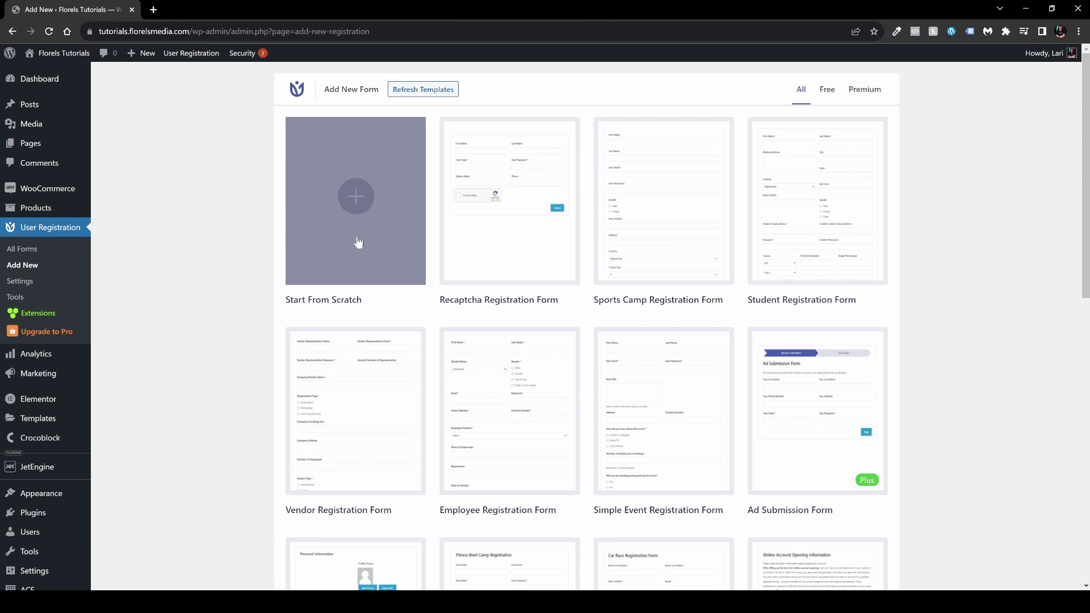
mouse_move(487, 245)
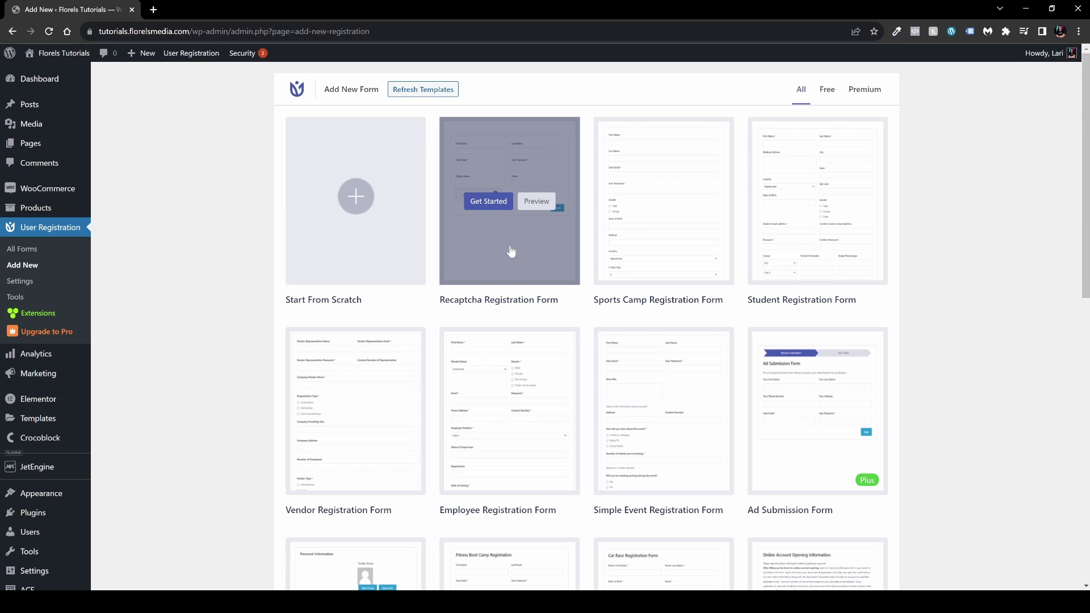
click(362, 206)
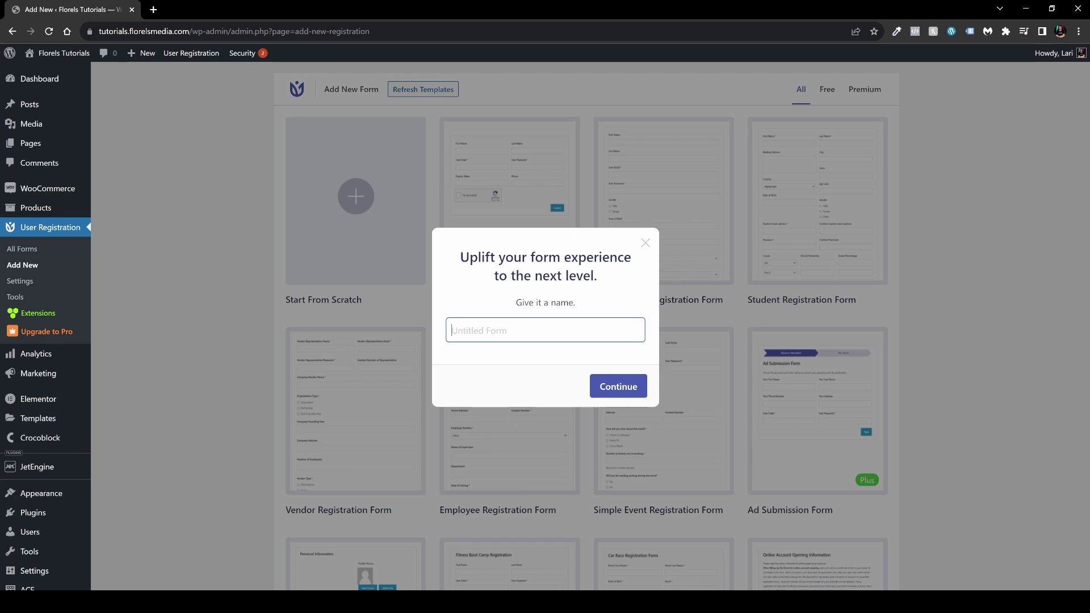
text(Registration Form)
click(617, 386)
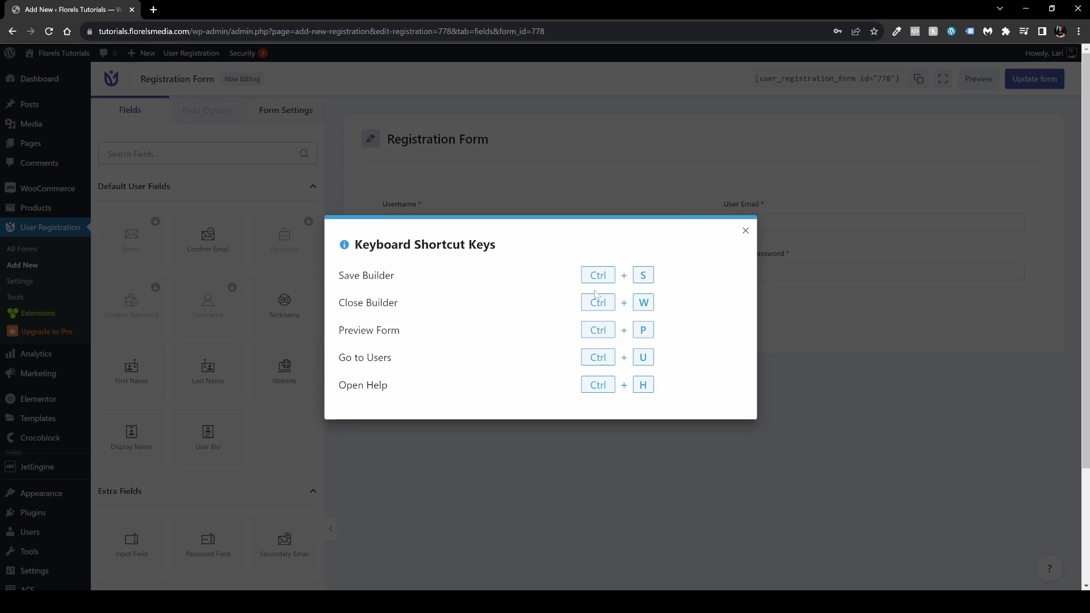
Dismiss the keyboard shortcuts overview and the notice that the Username field is locked.
key(Escape)
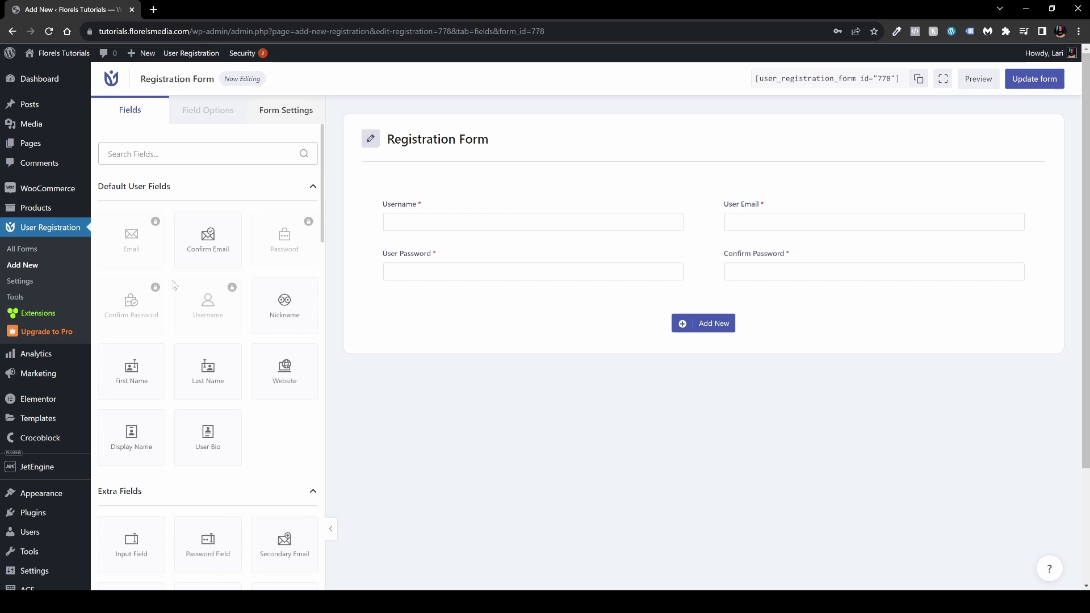
click(205, 304)
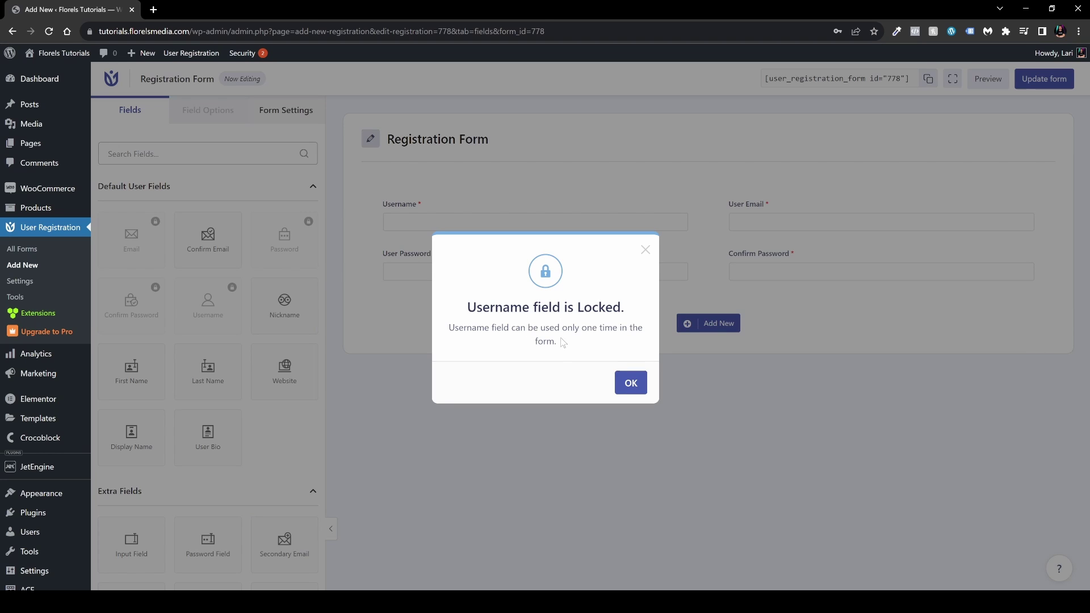
click(622, 377)
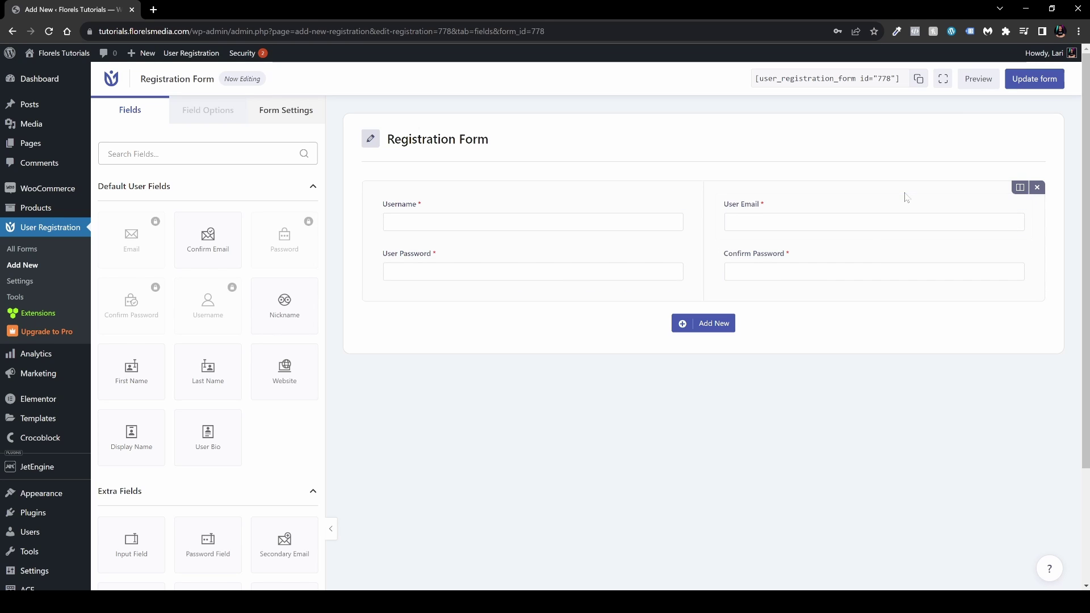
Change the field row layout to one full-width column, stacking all four fields.
click(1020, 190)
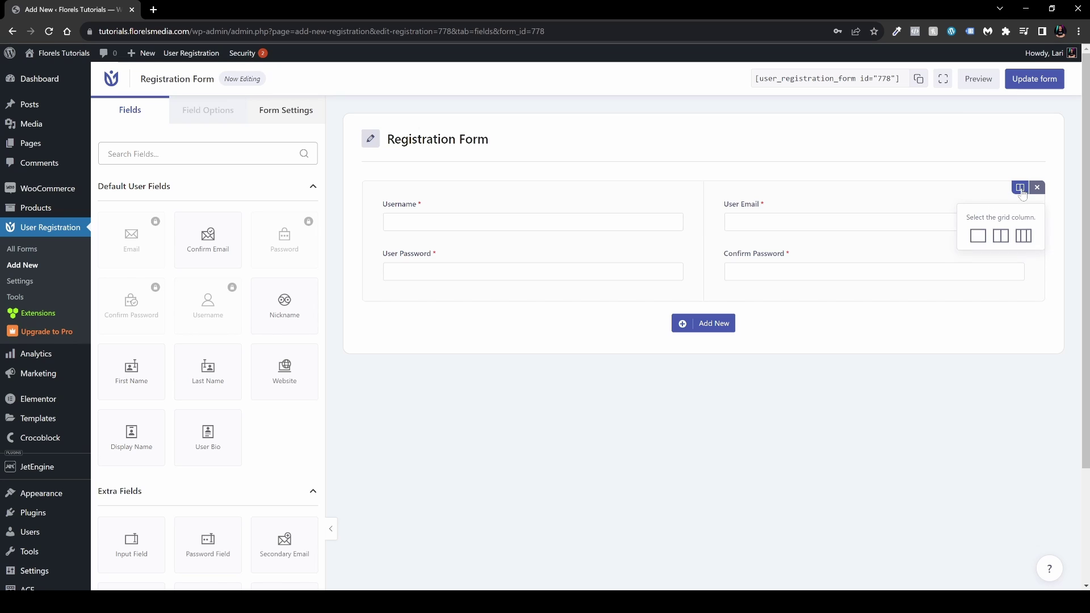
click(978, 239)
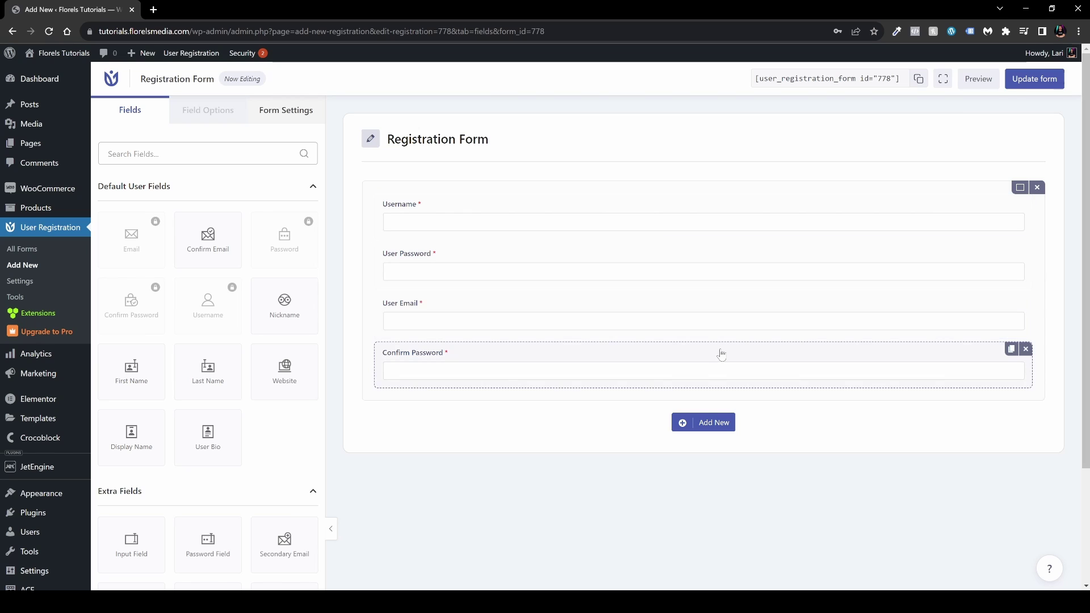
click(1020, 187)
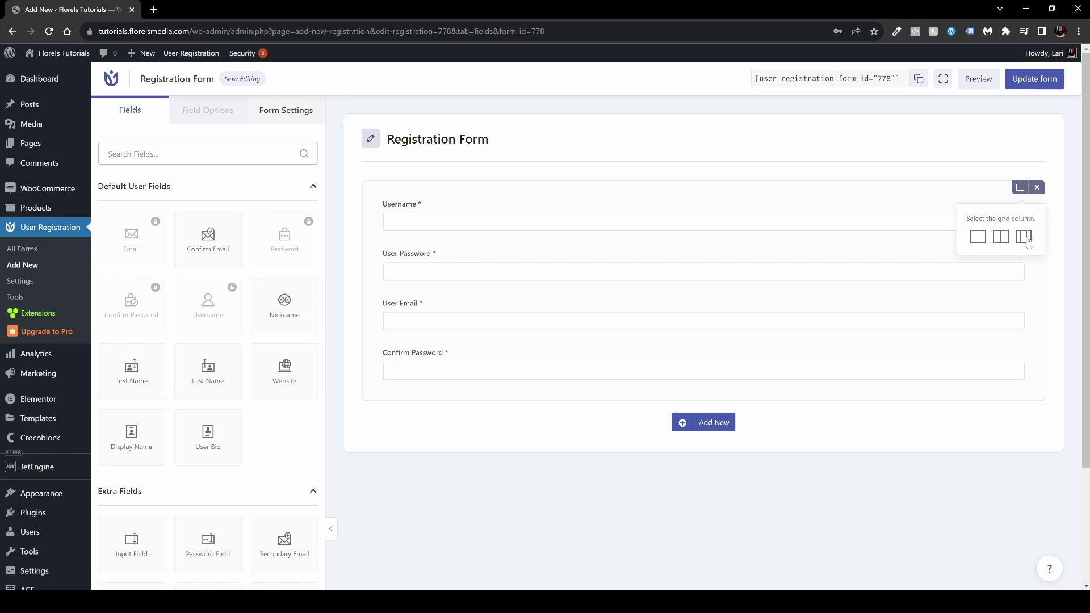
click(1027, 240)
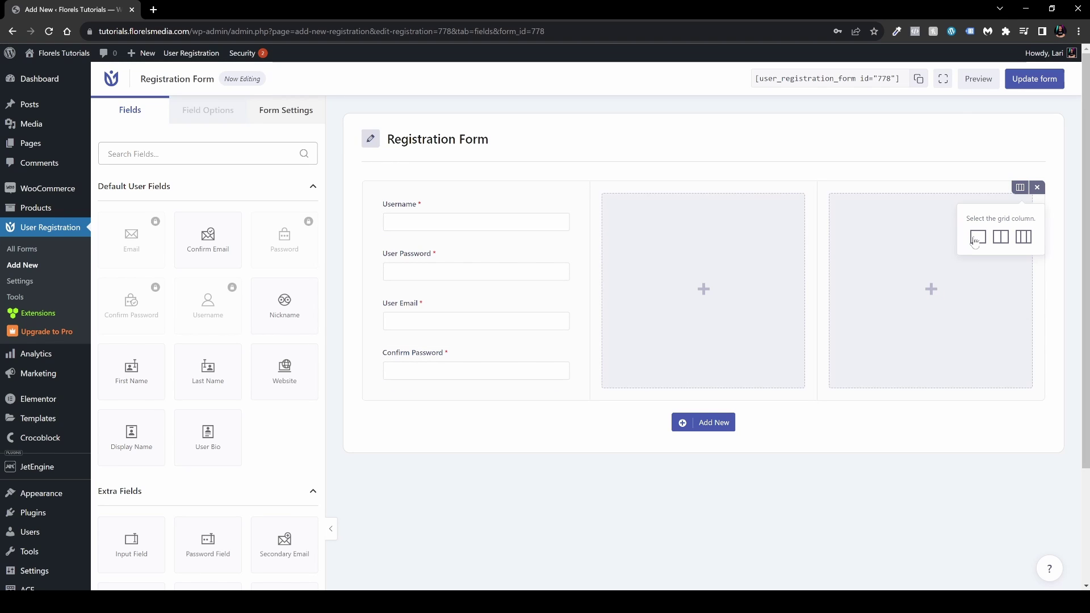
click(976, 239)
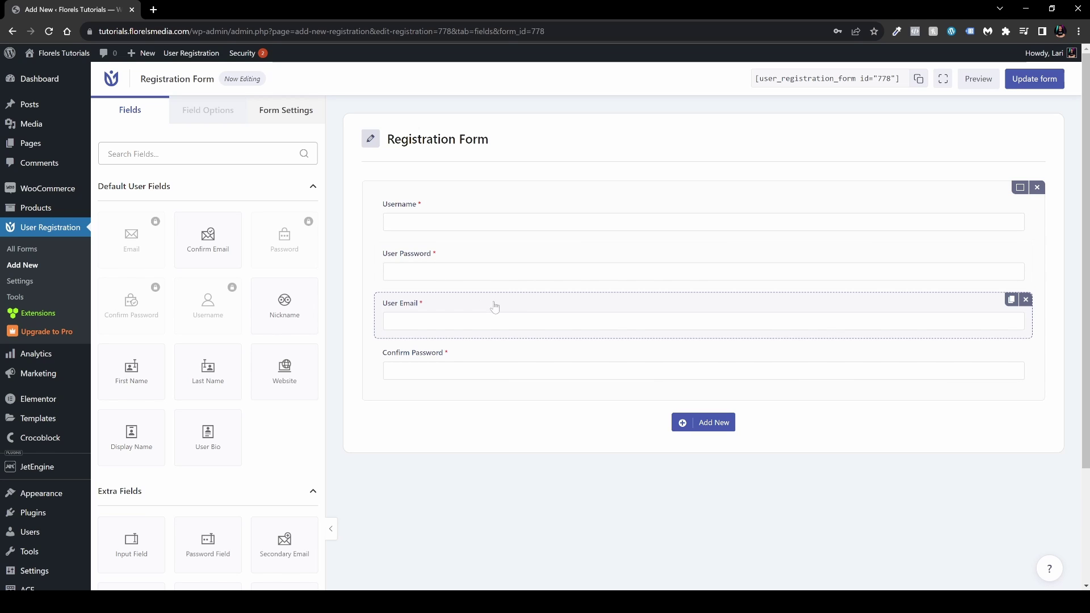
Move User Email above User Password and add a Nickname field at the top.
drag(521, 296, 522, 264)
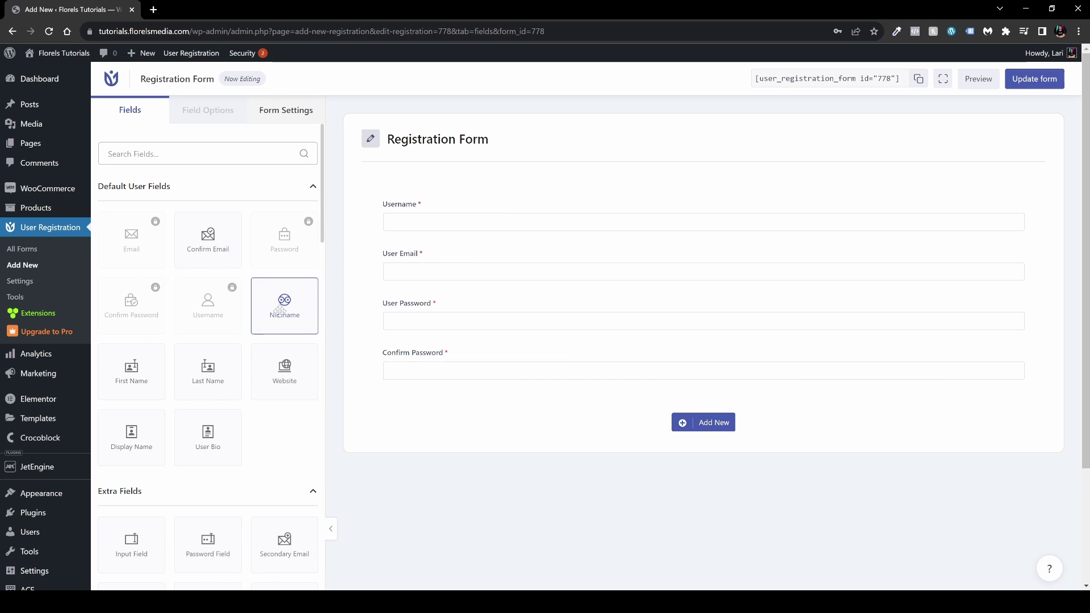
drag(280, 311, 452, 243)
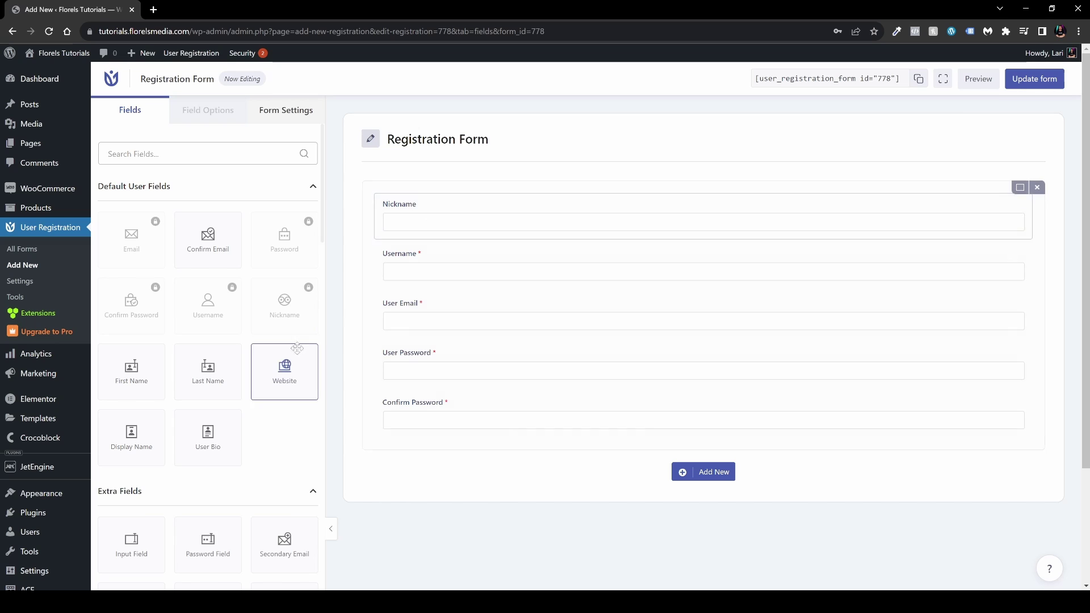
scroll(284, 352, down, 6)
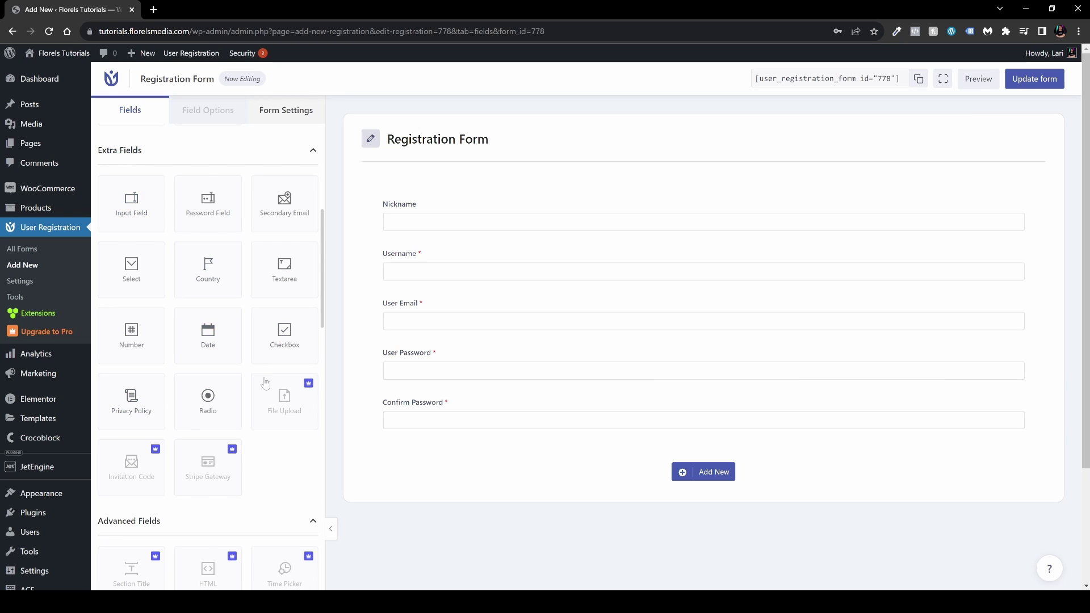
scroll(181, 227, down, 4)
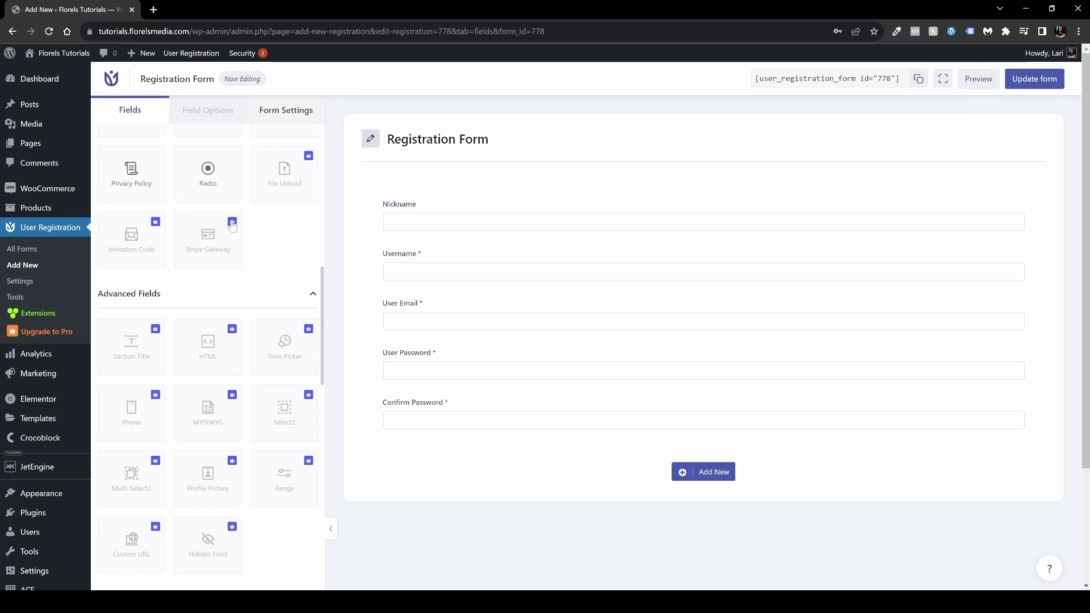
scroll(241, 346, down, 10)
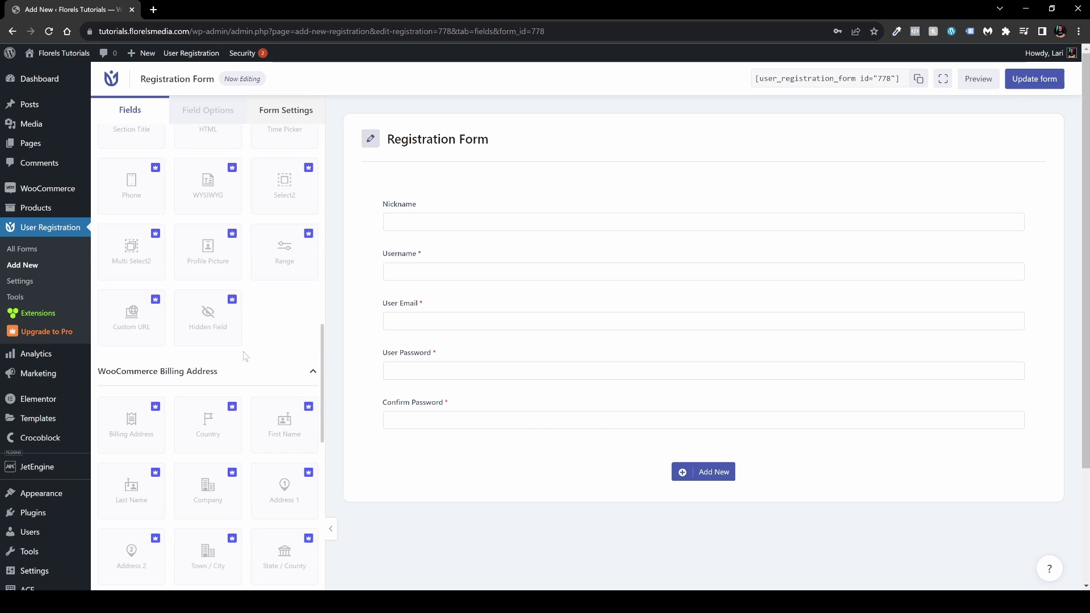
scroll(247, 360, up, 10)
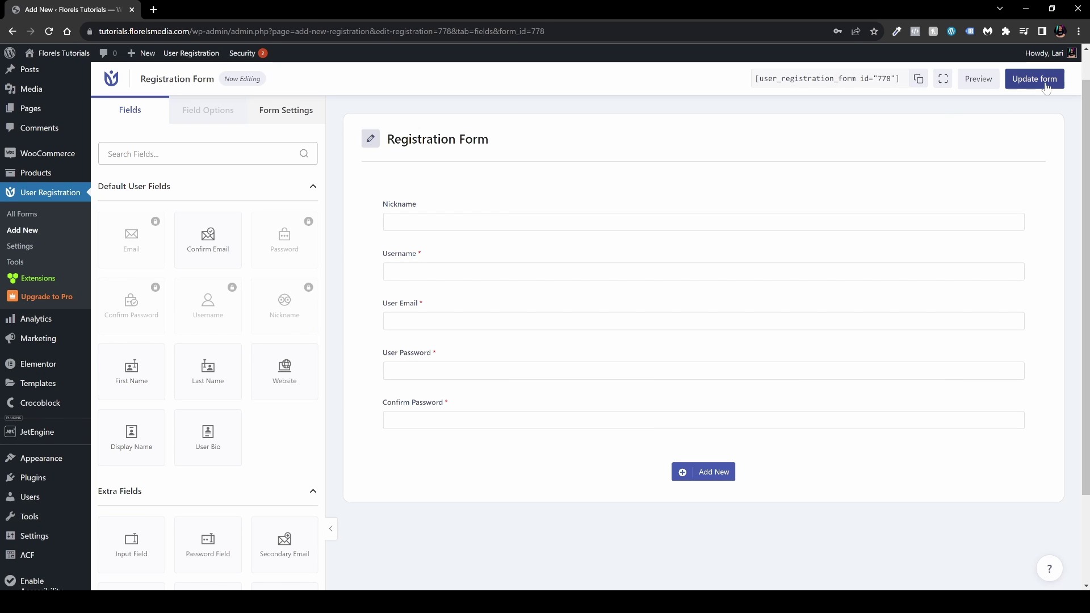
Set approval to auto after email confirmation, default role Customer, and Strong minimum password strength.
click(278, 111)
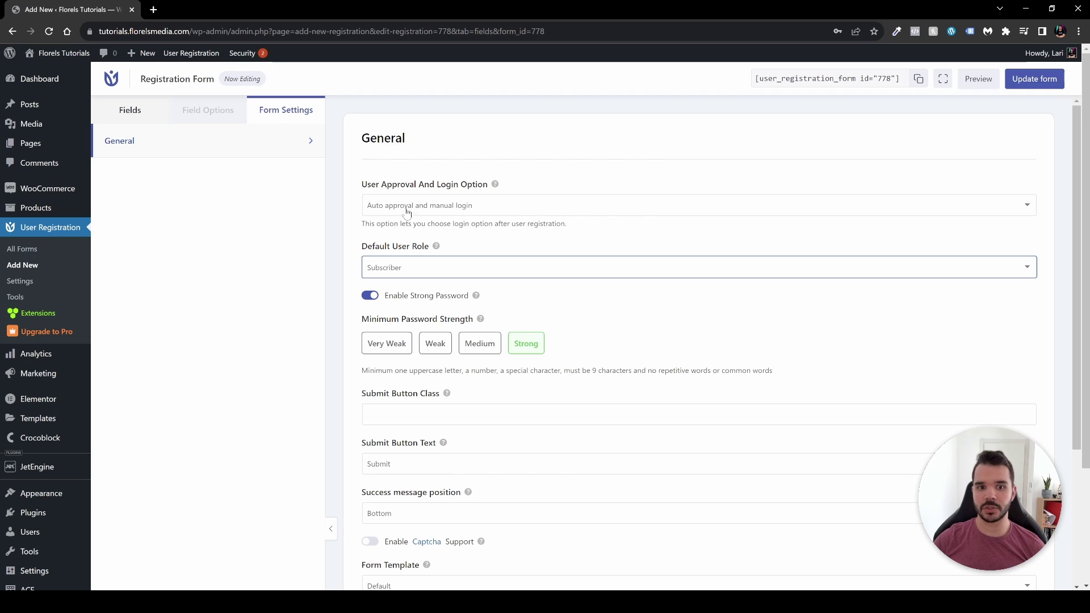
click(529, 211)
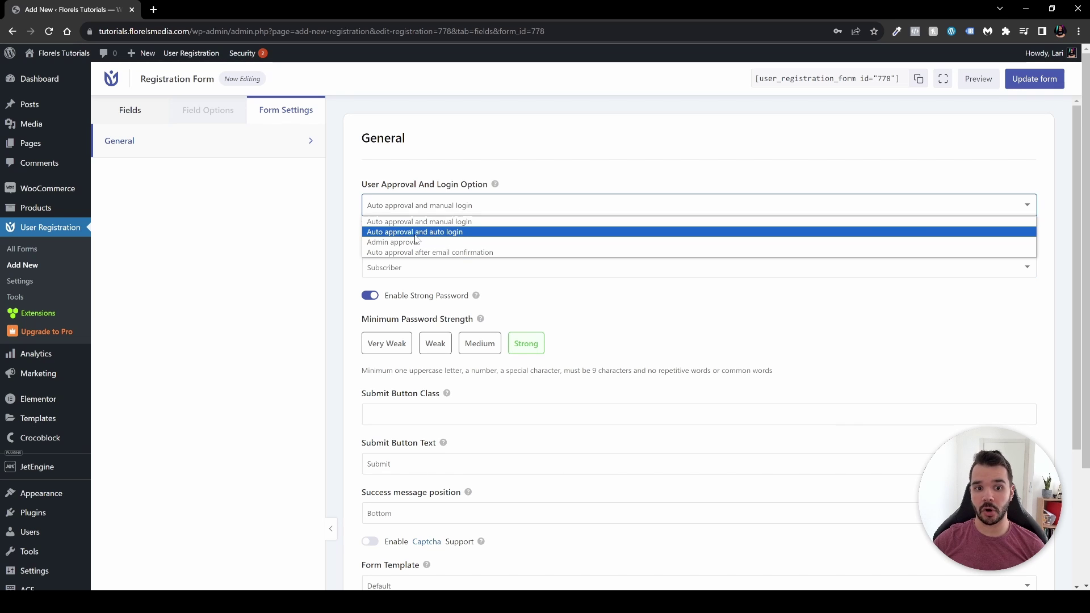
click(440, 253)
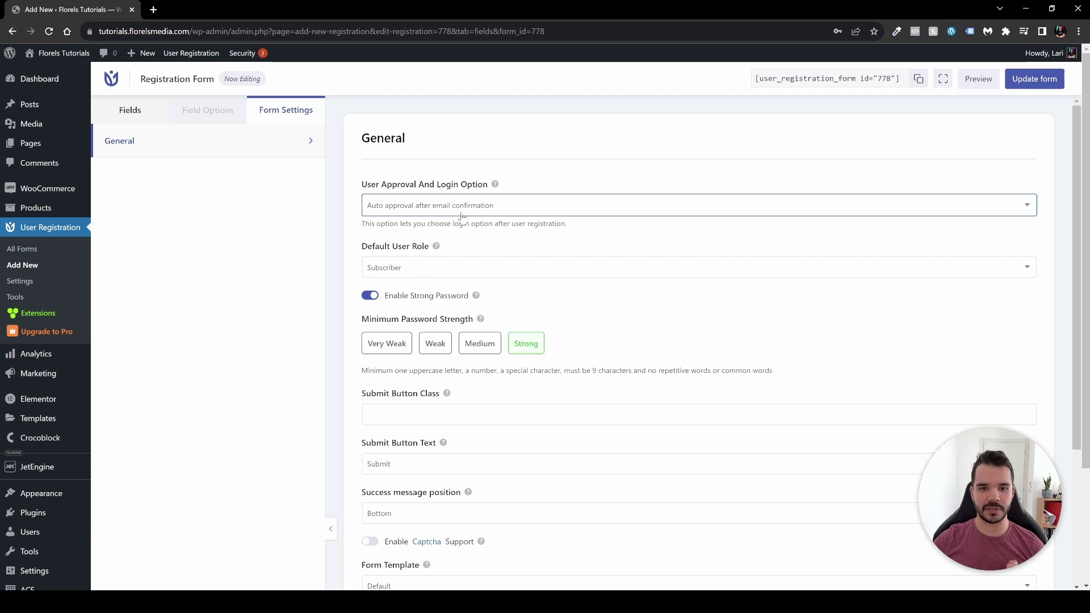
click(441, 273)
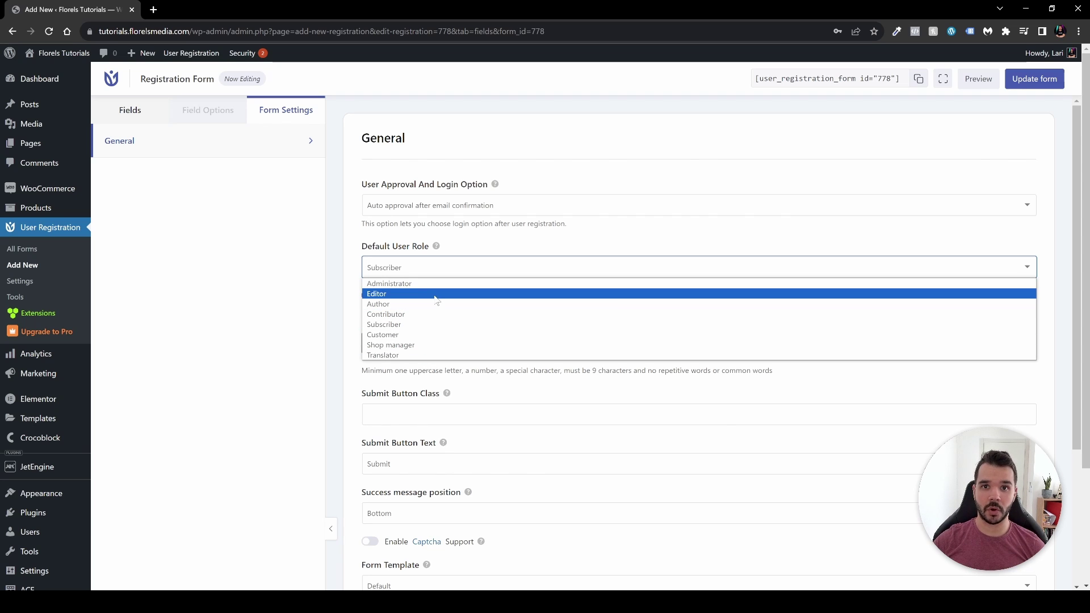
click(389, 334)
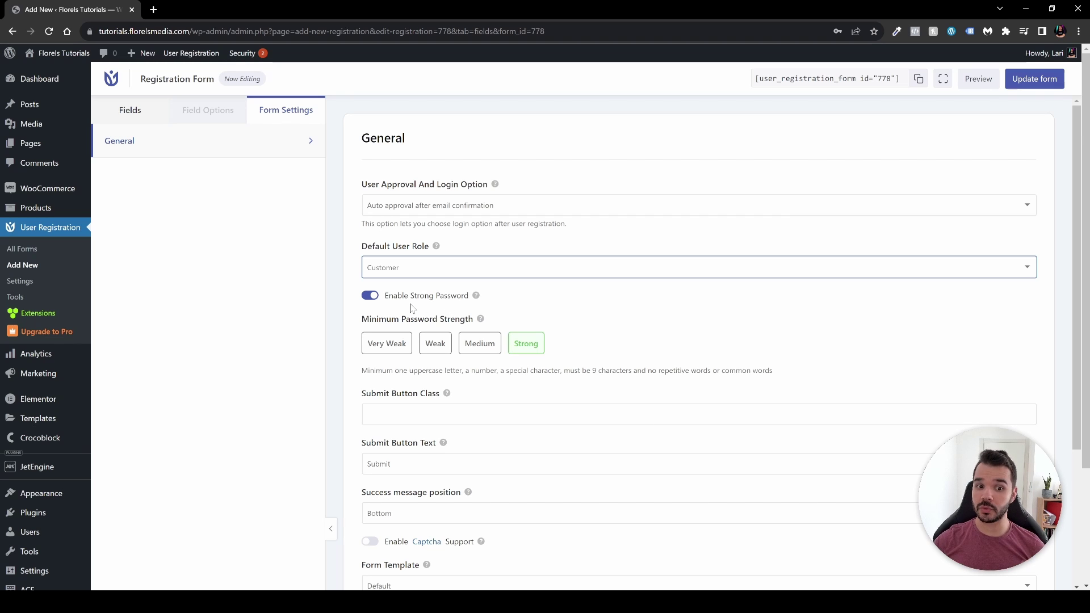
click(479, 346)
click(526, 346)
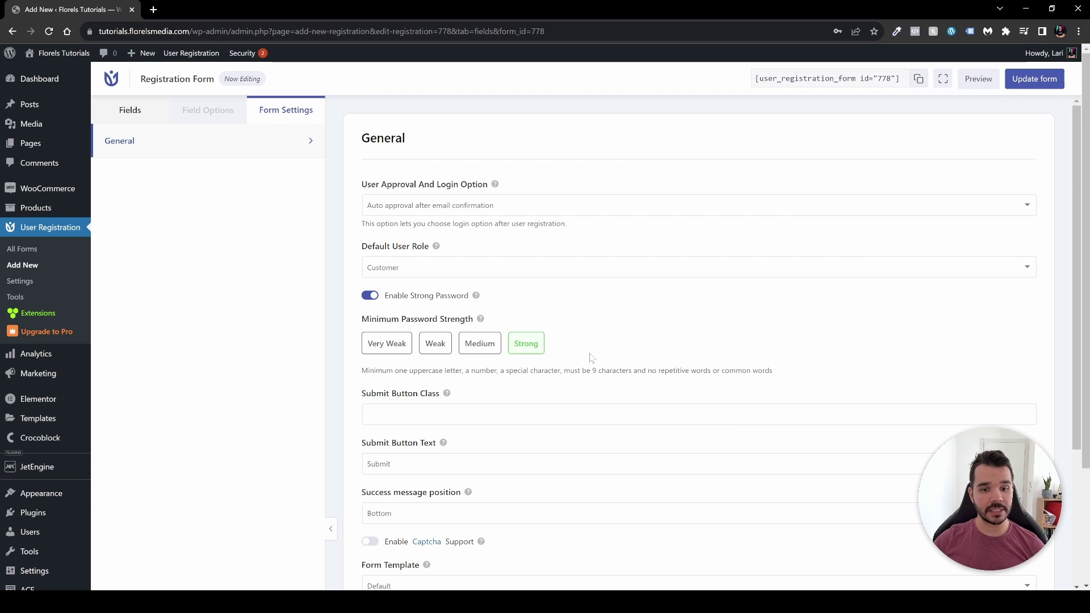
Apply the Rounded Edge form template, reviewing submit text and success message placement options.
scroll(590, 356, down, 2)
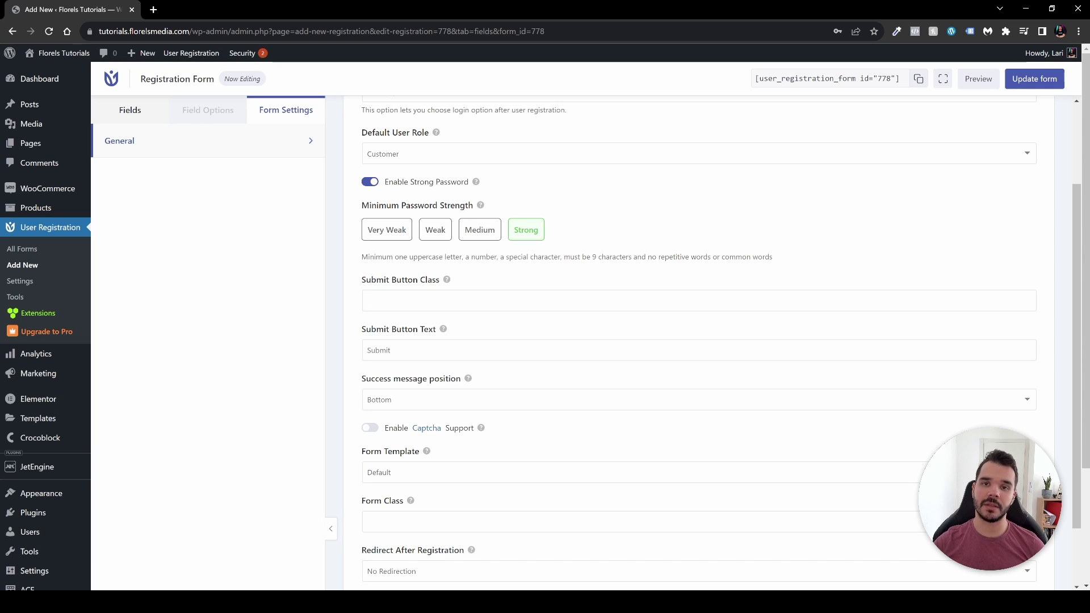
scroll(698, 340, down, 1)
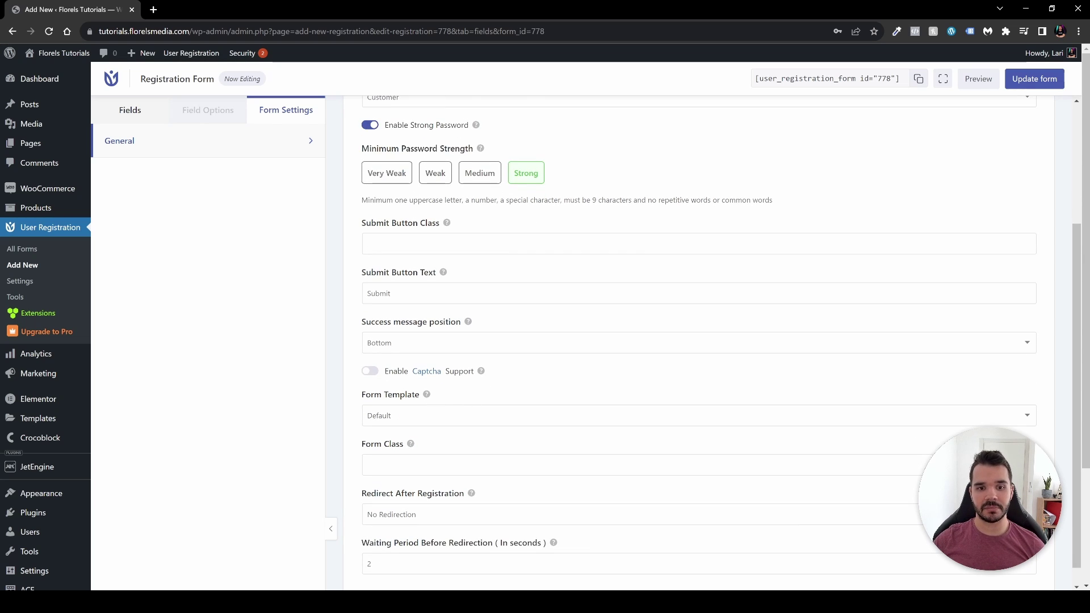
double_click(378, 293)
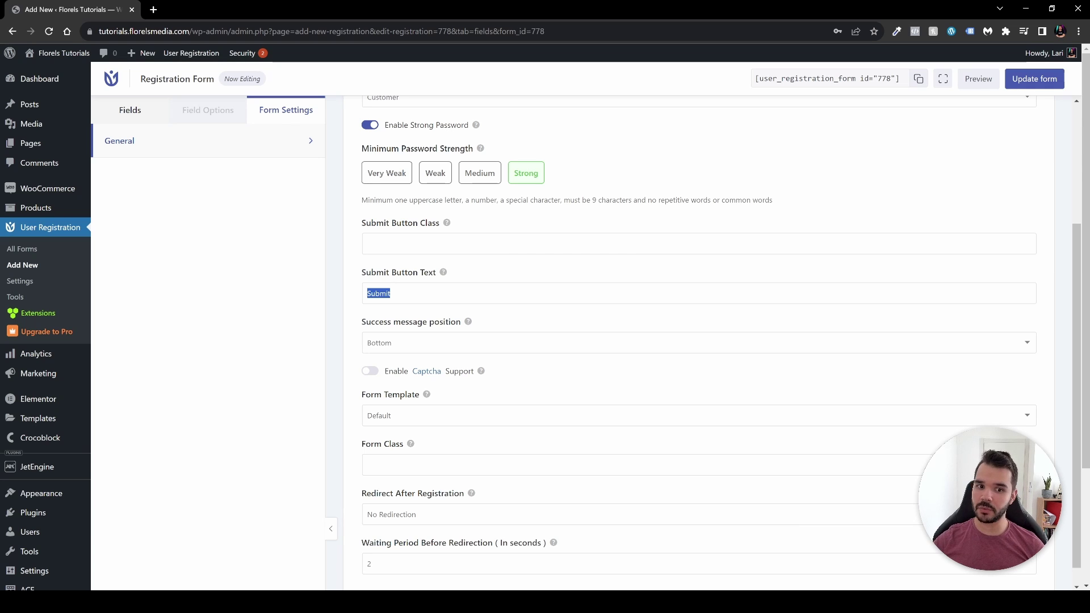
scroll(465, 312, down, 1)
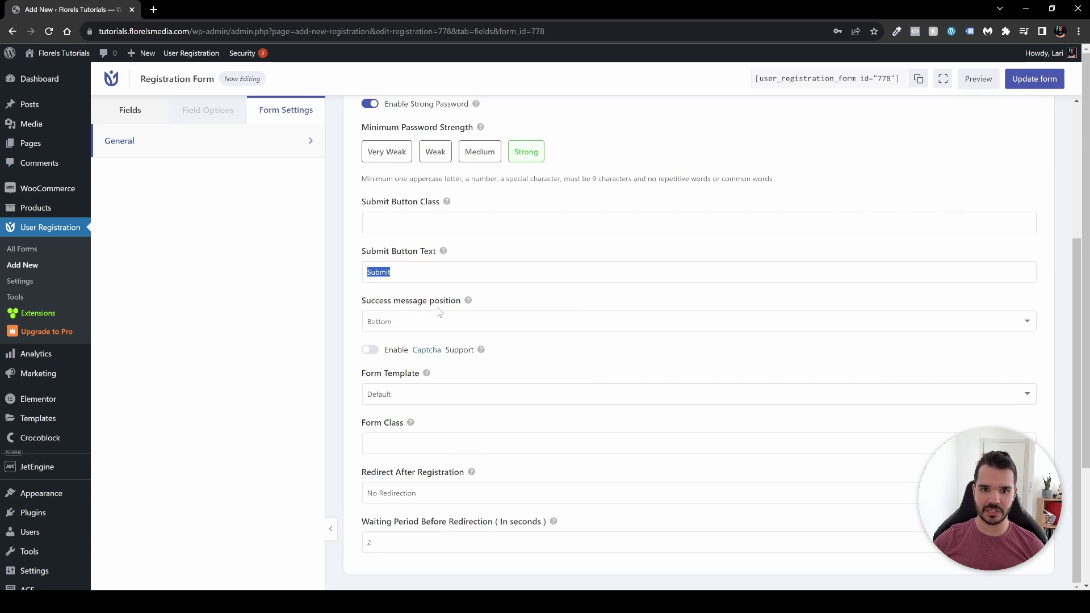
click(453, 327)
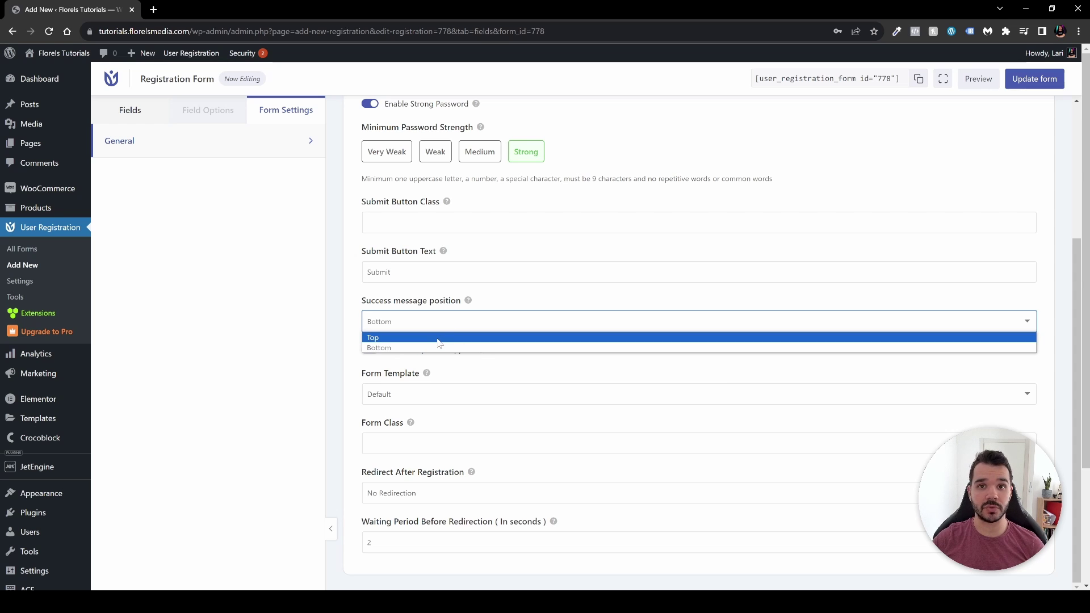
scroll(438, 343, down, 1)
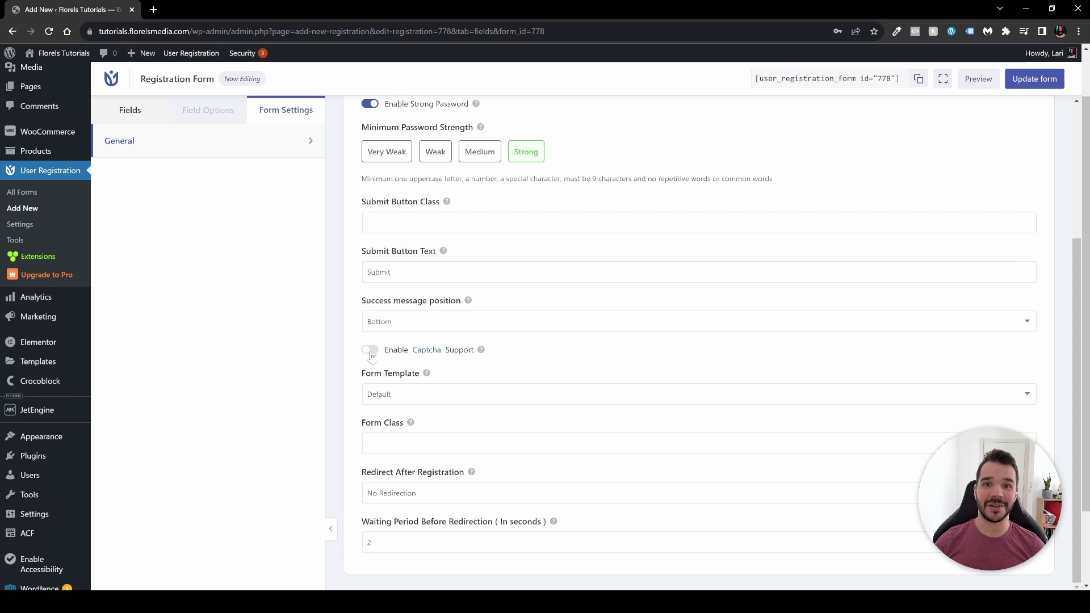
scroll(372, 356, down, 1)
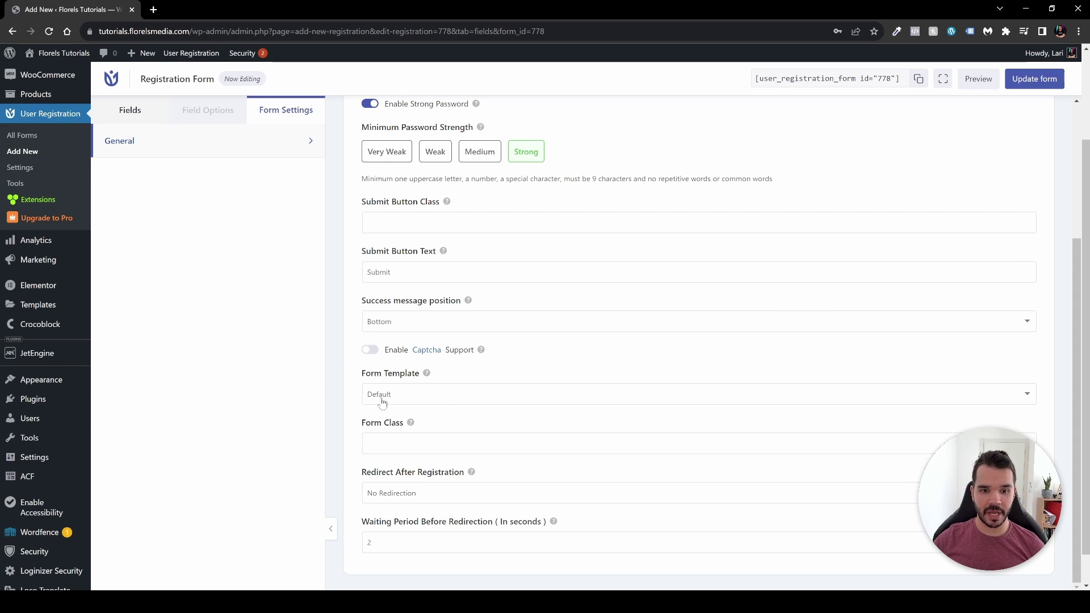
click(417, 394)
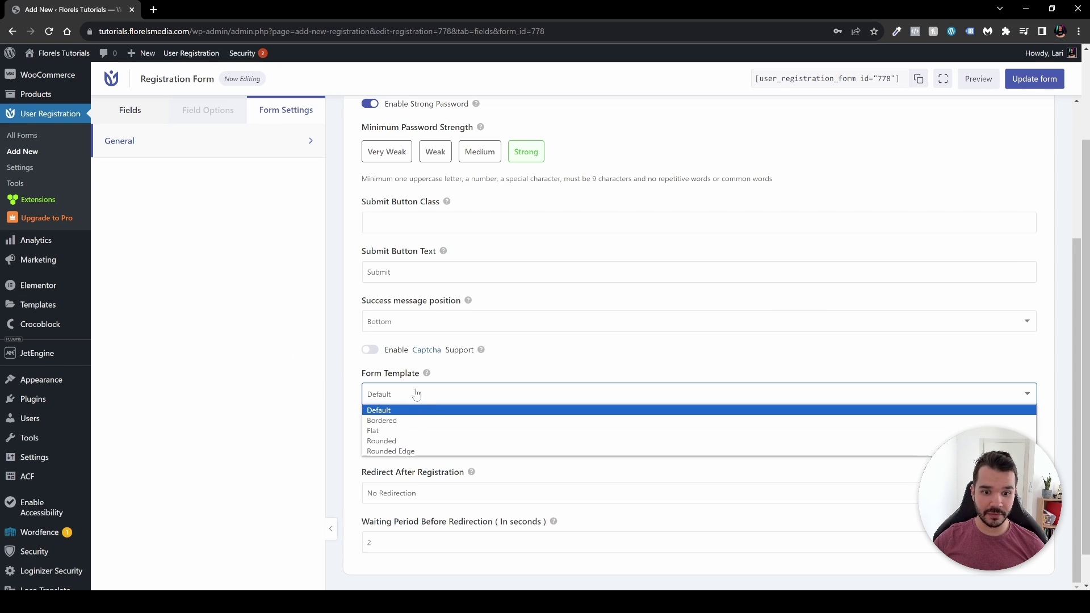
click(421, 451)
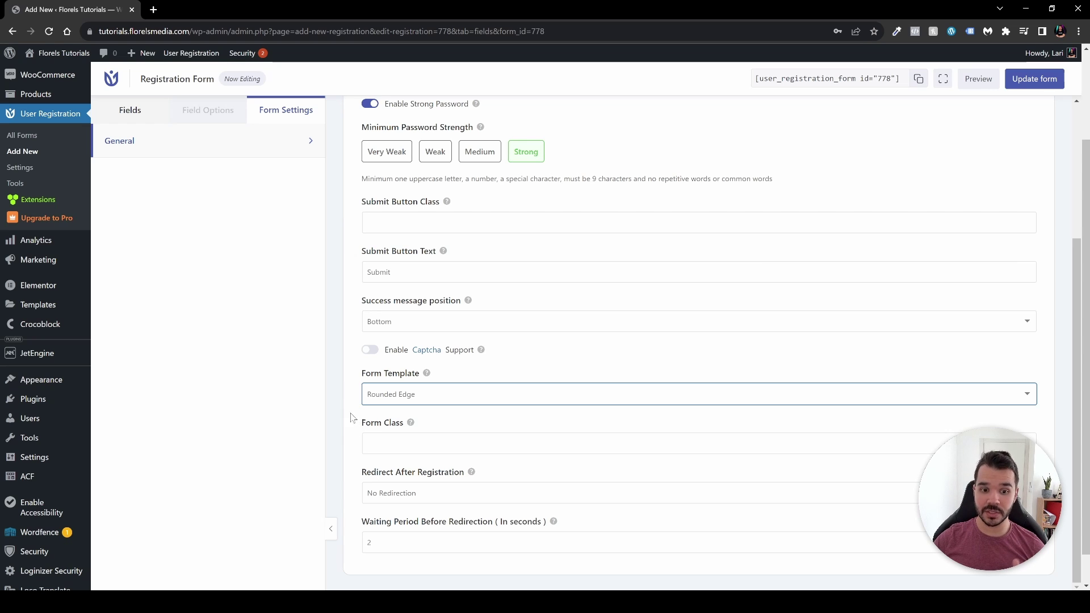
scroll(339, 413, down, 1)
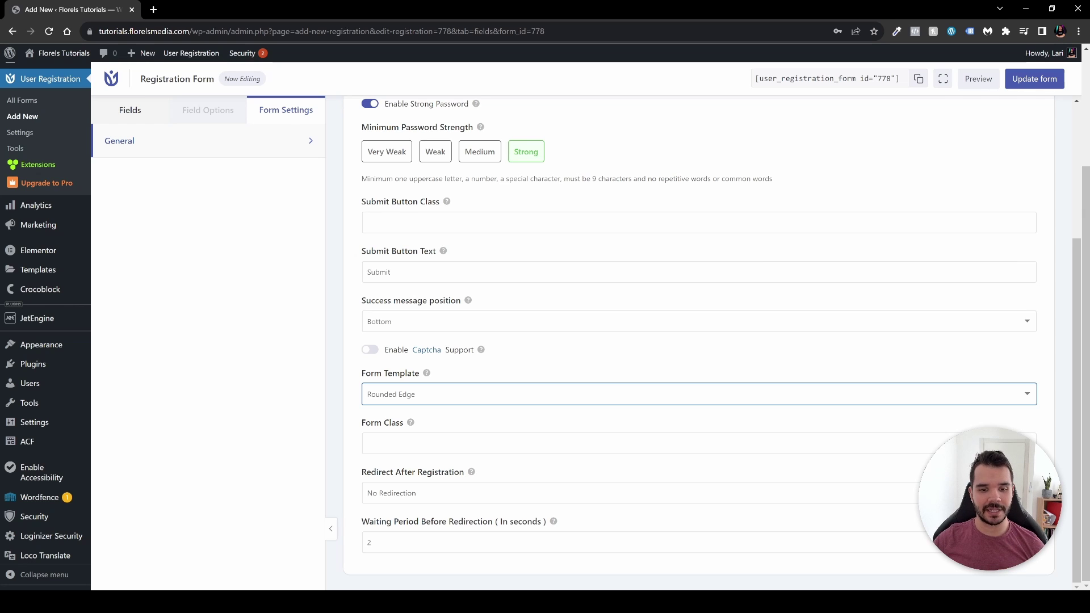
Redirect registrants to the internal page Basic Form after a 2-second waiting period.
click(459, 498)
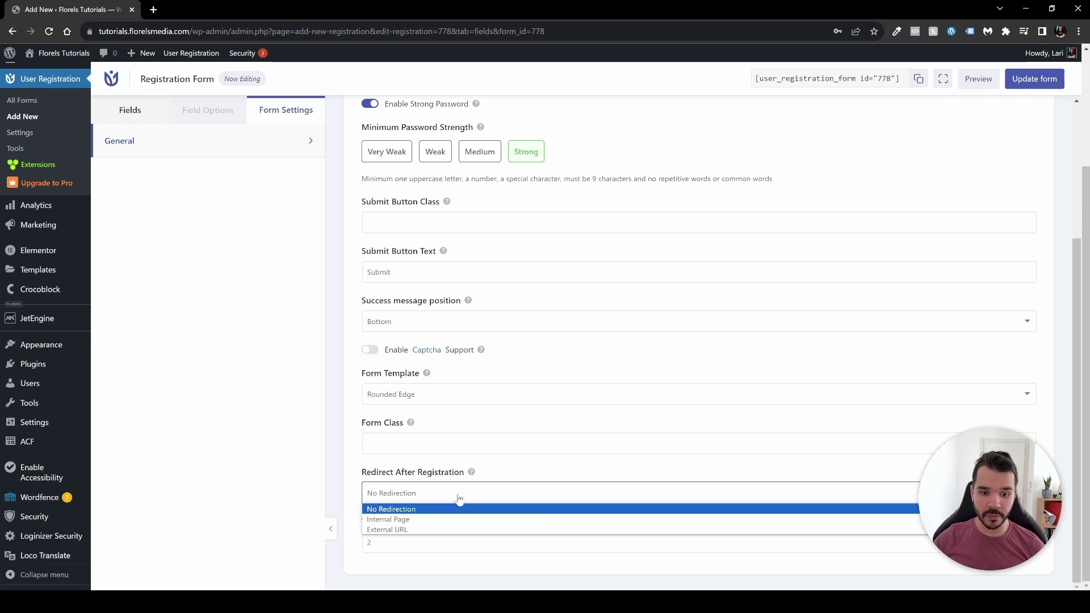
click(419, 518)
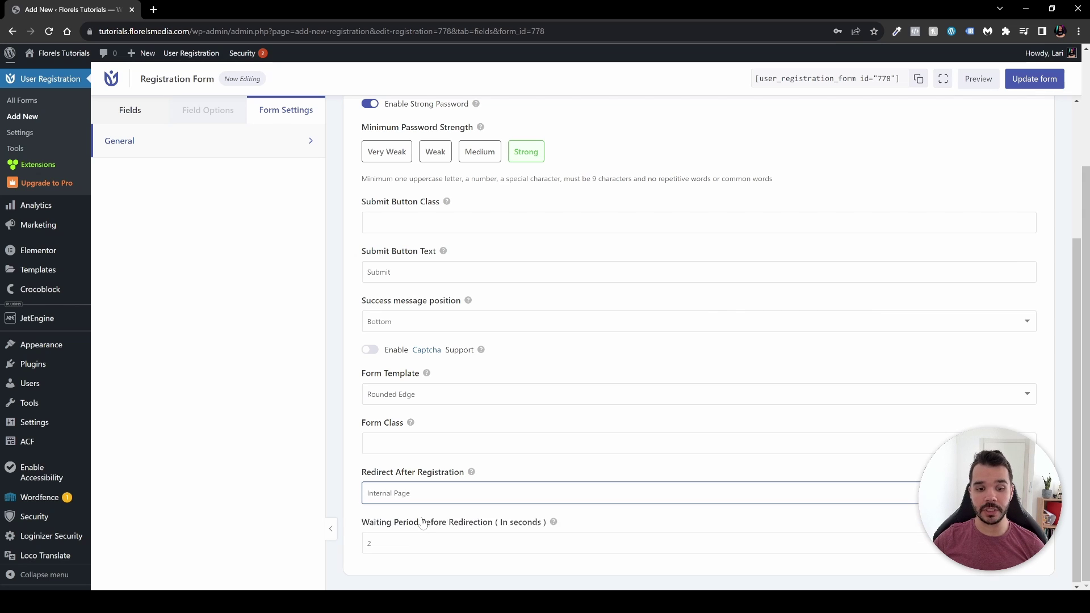
scroll(342, 497, down, 1)
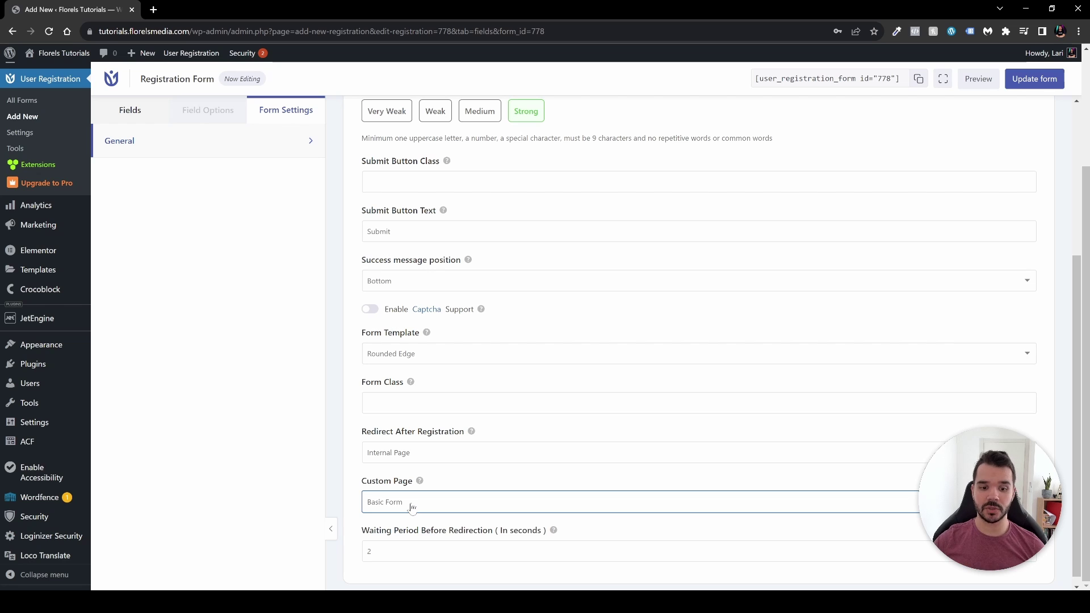
scroll(353, 497, down, 1)
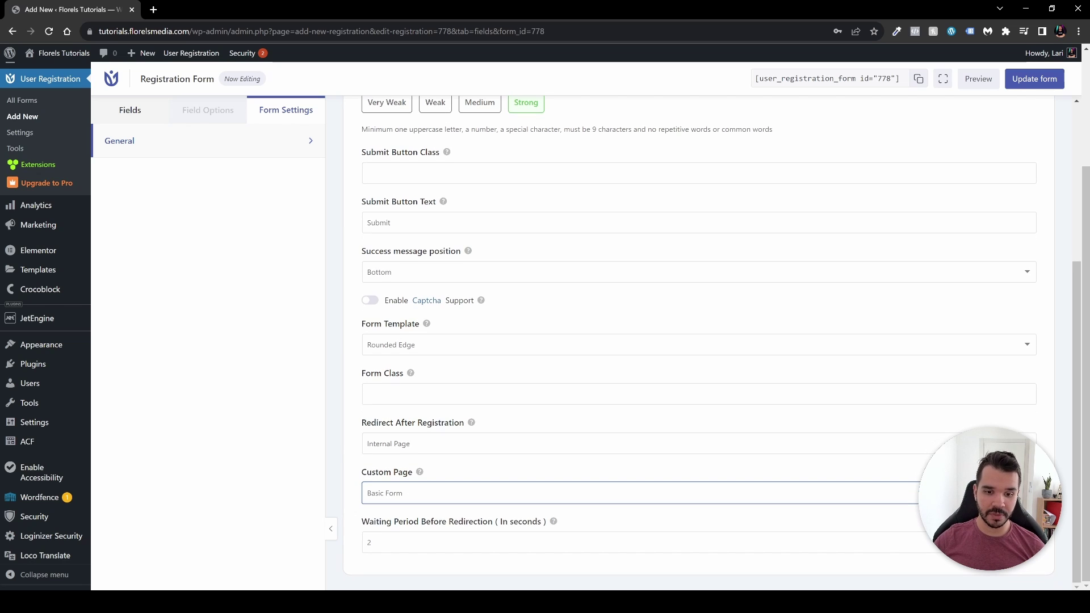
click(370, 542)
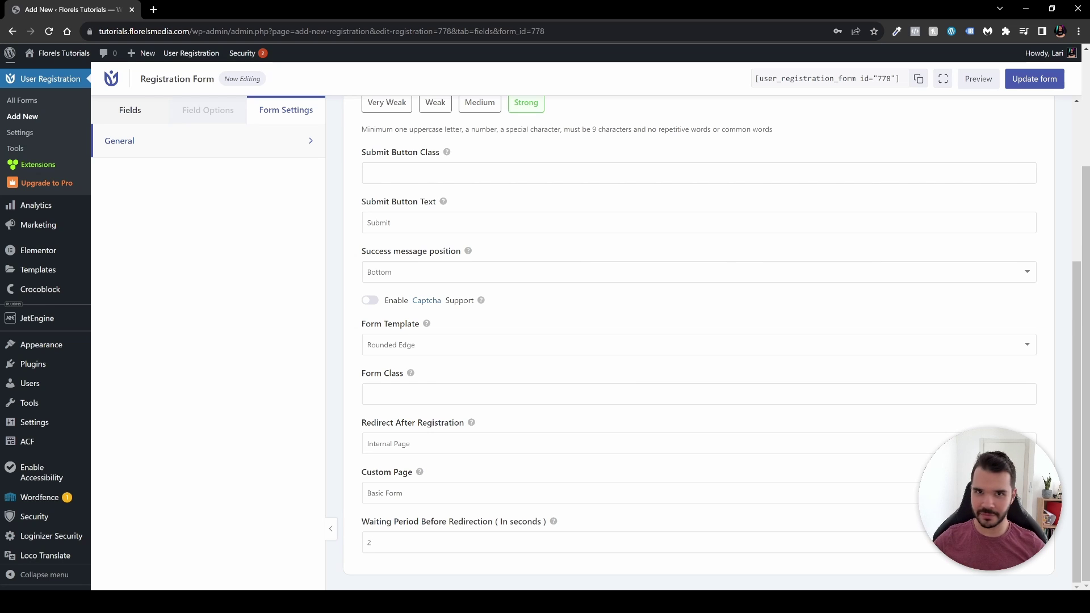
scroll(574, 382, up, 4)
Save and preview the registration form, then copy its shortcode from the Fields view.
click(1033, 79)
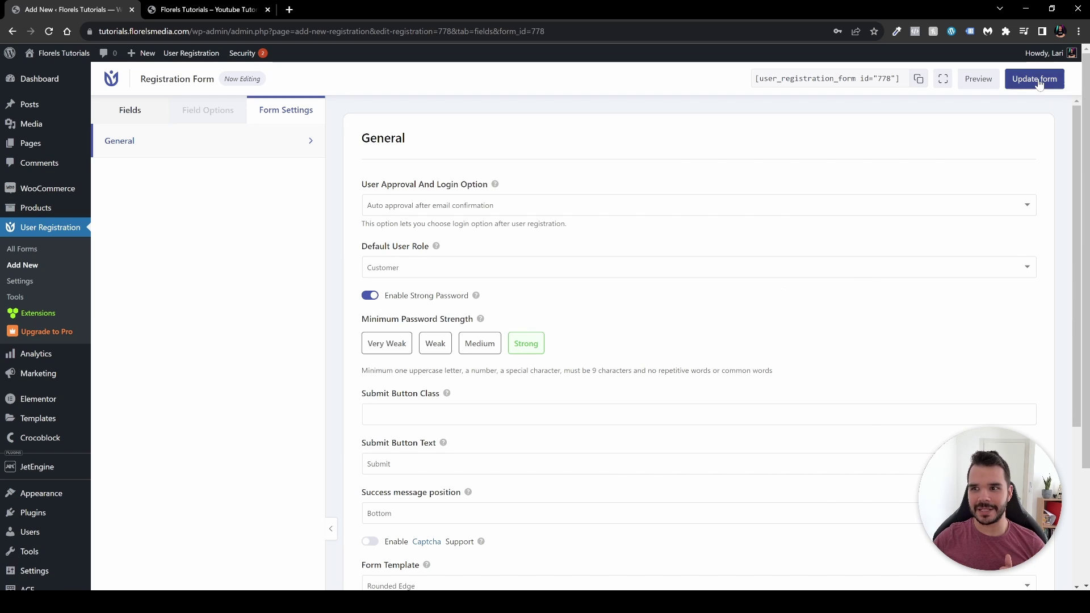
click(978, 79)
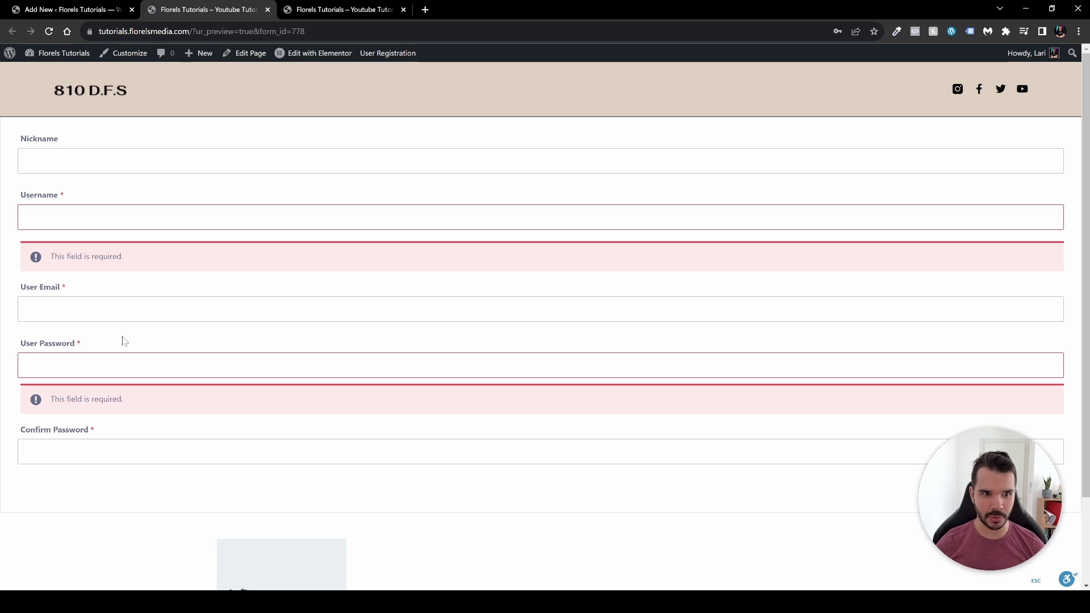
click(267, 10)
click(268, 10)
click(130, 110)
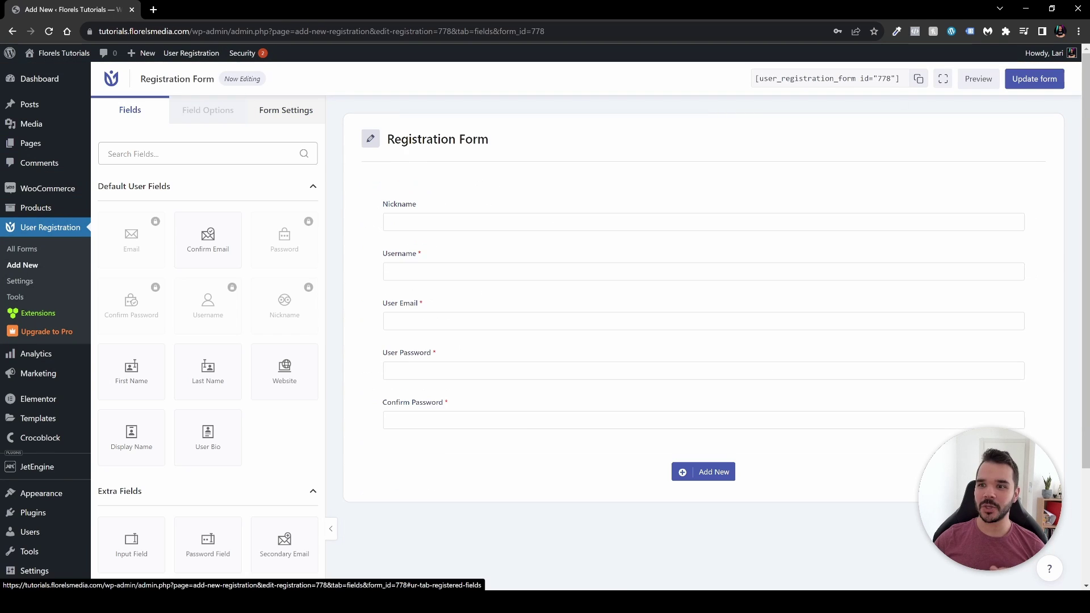
click(919, 85)
click(26, 146)
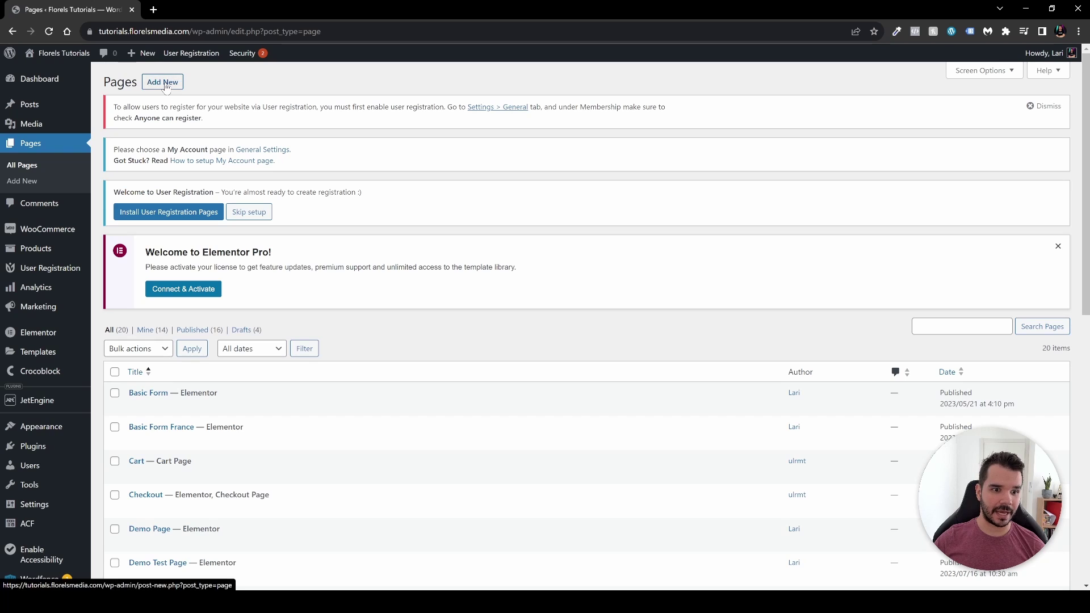
Create and publish a page titled 'User Registration' and open it in Elementor.
click(162, 82)
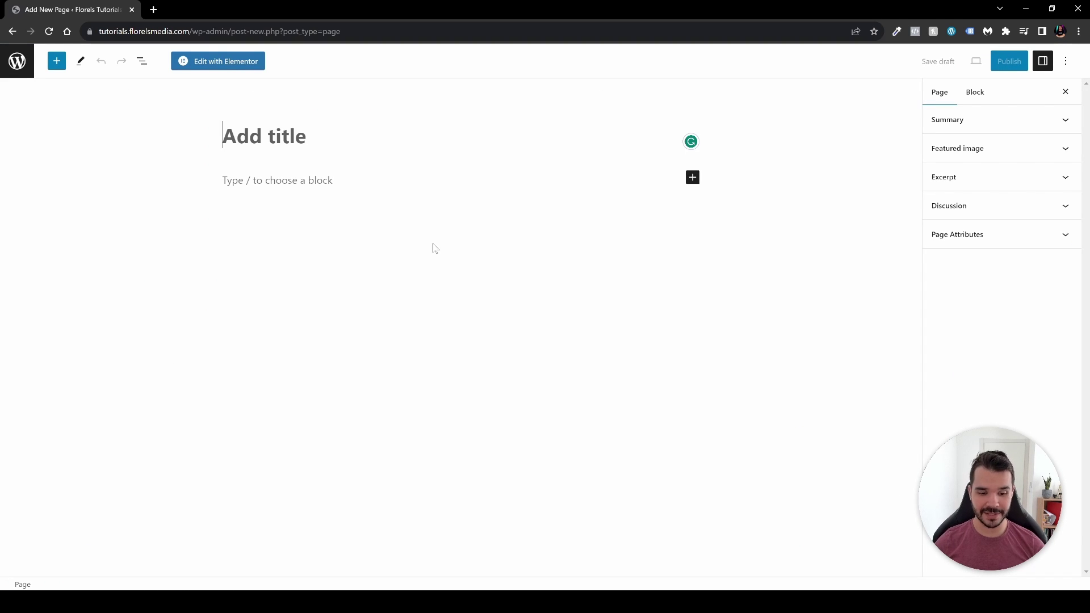
key(ctrl+v)
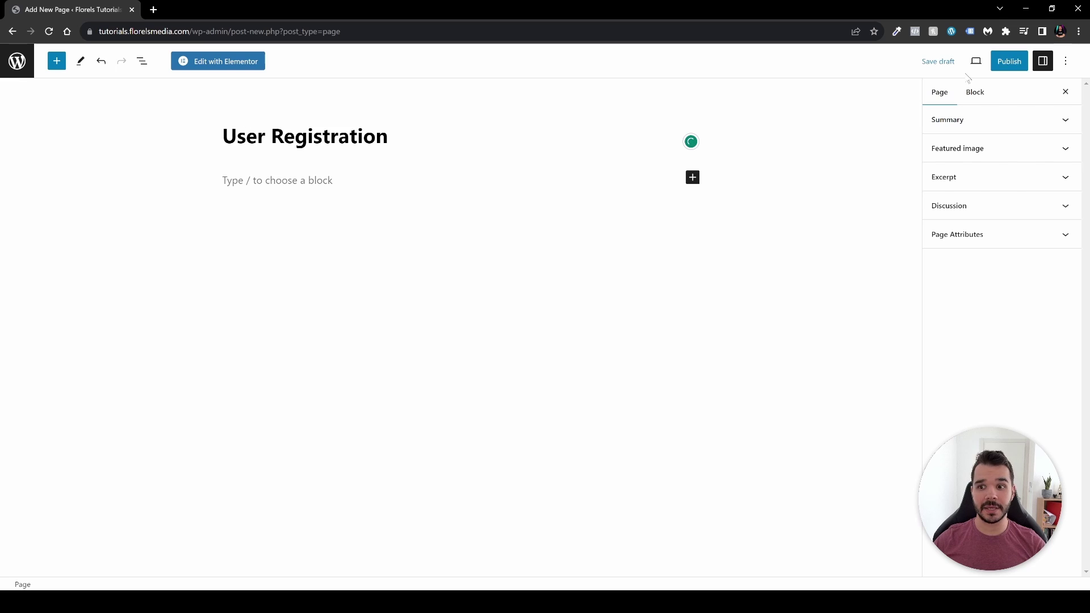
click(1008, 61)
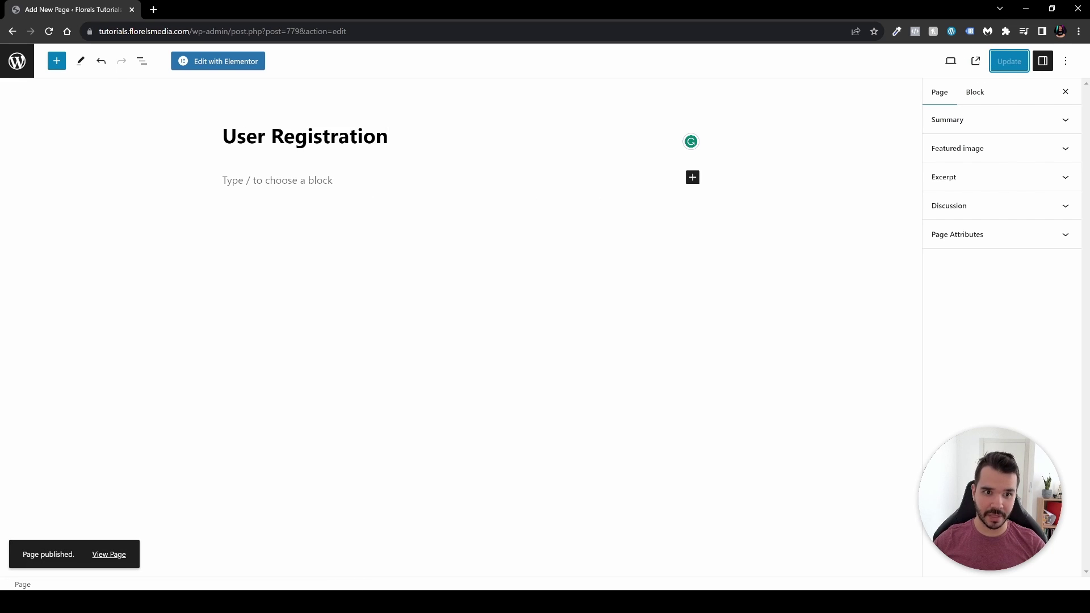
click(277, 180)
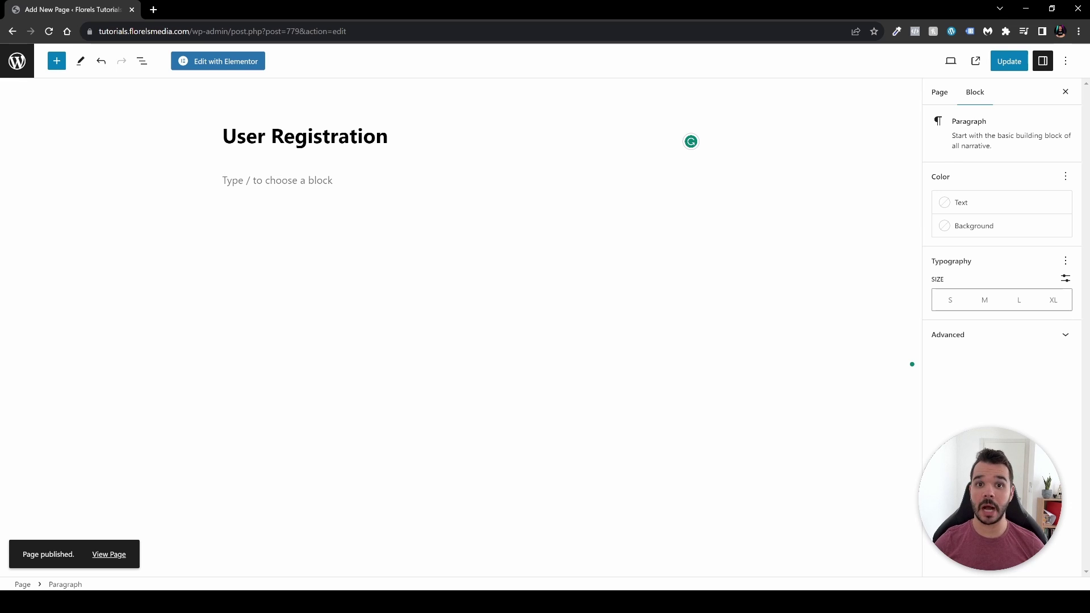
click(219, 67)
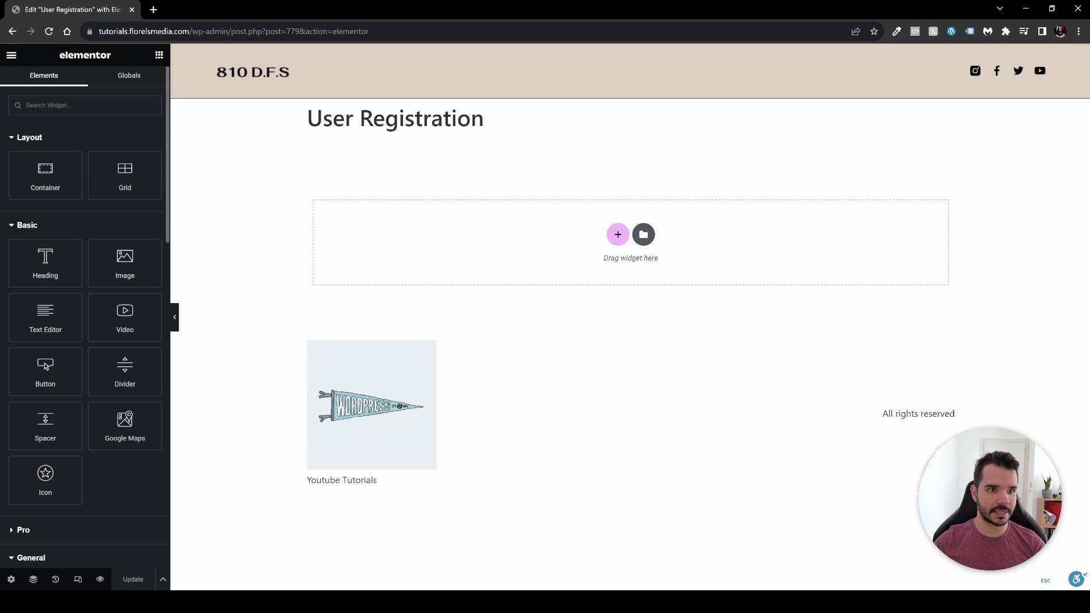
Drop a Shortcode widget into the empty section and paste [user_registration_form id="778"] into it.
text(shor)
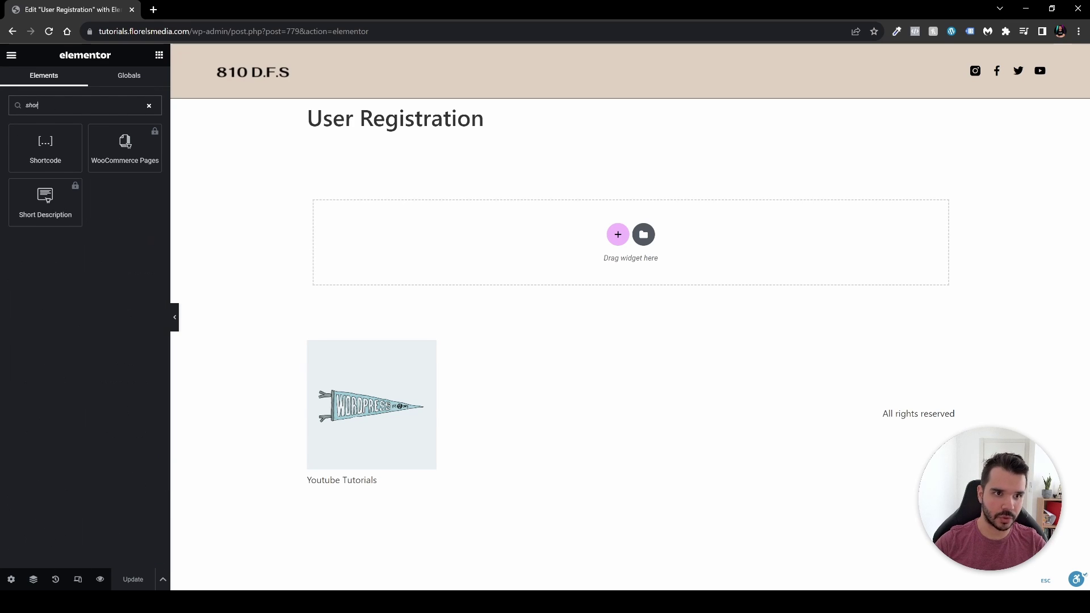
drag(46, 148, 445, 236)
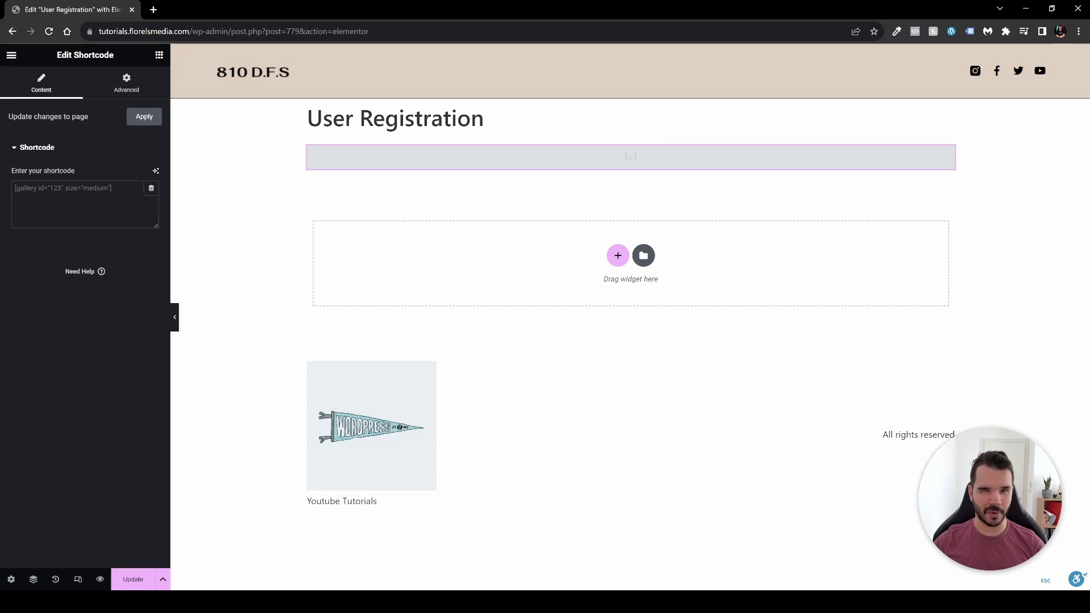
key(ctrl+v)
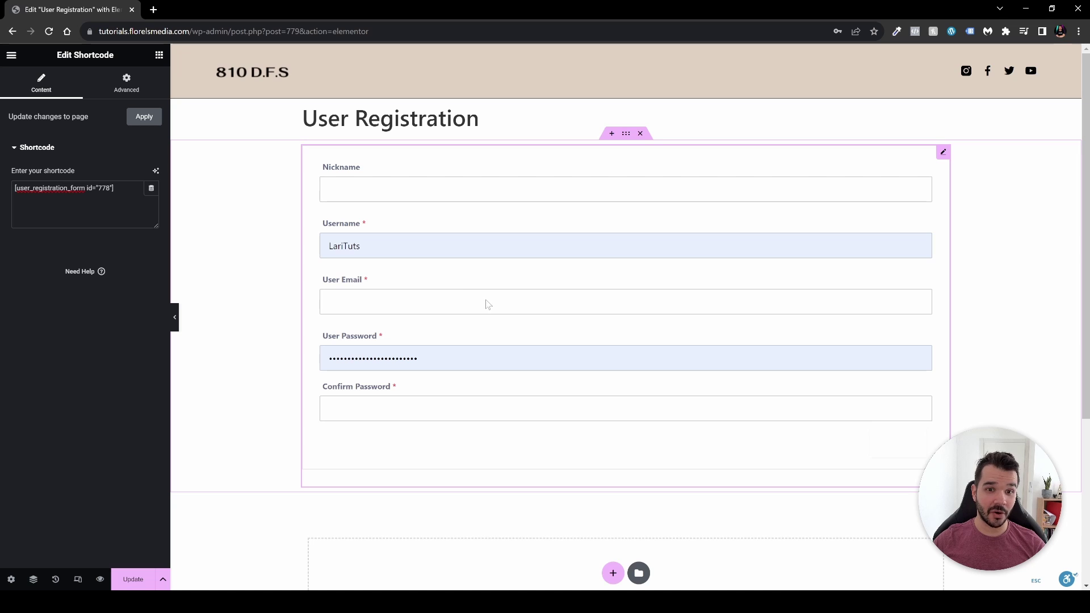
Start the widget's Advanced Custom CSS with 'selector', then collapse the editor panel for a full-page view.
click(115, 91)
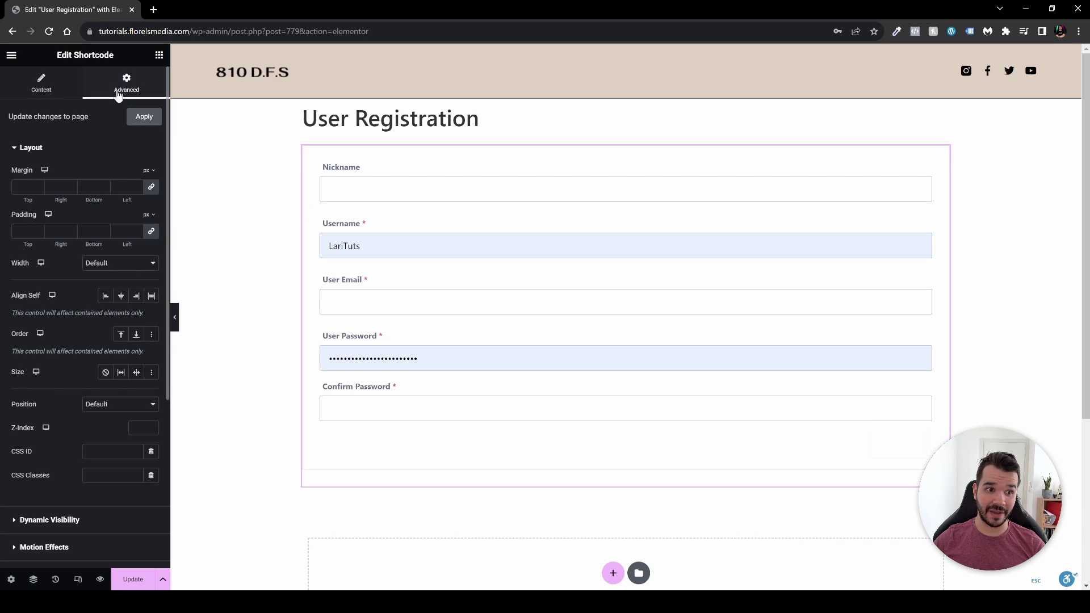
scroll(80, 385, down, 5)
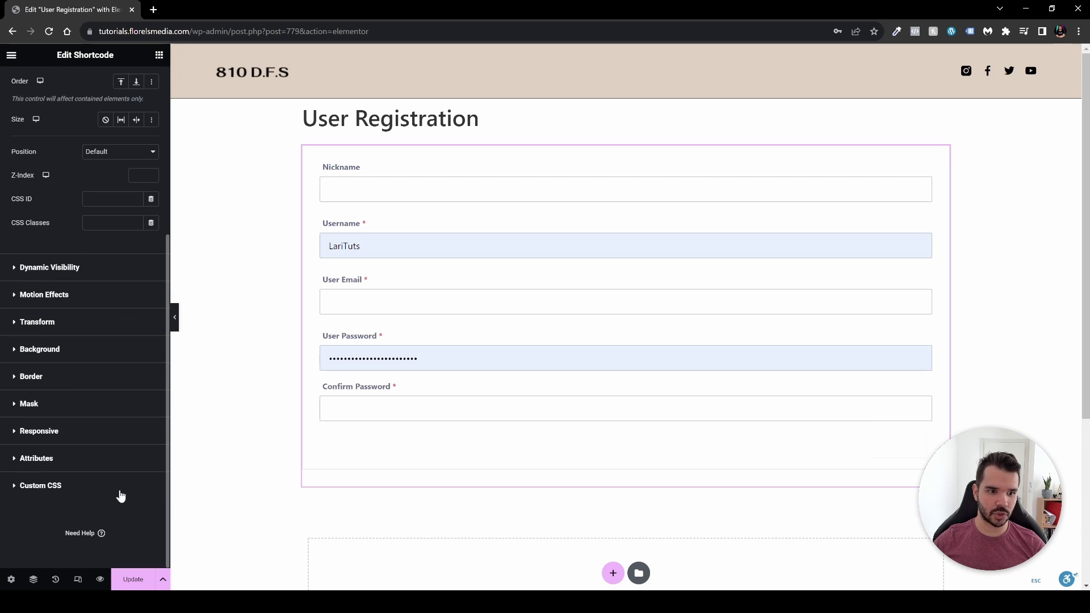
click(39, 487)
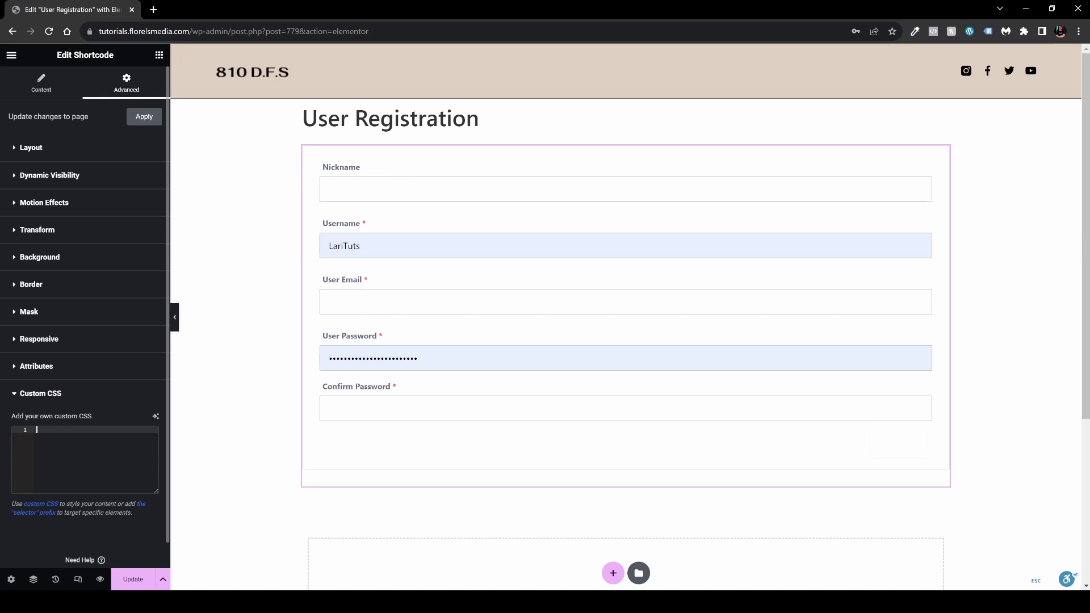
text(selector)
click(174, 317)
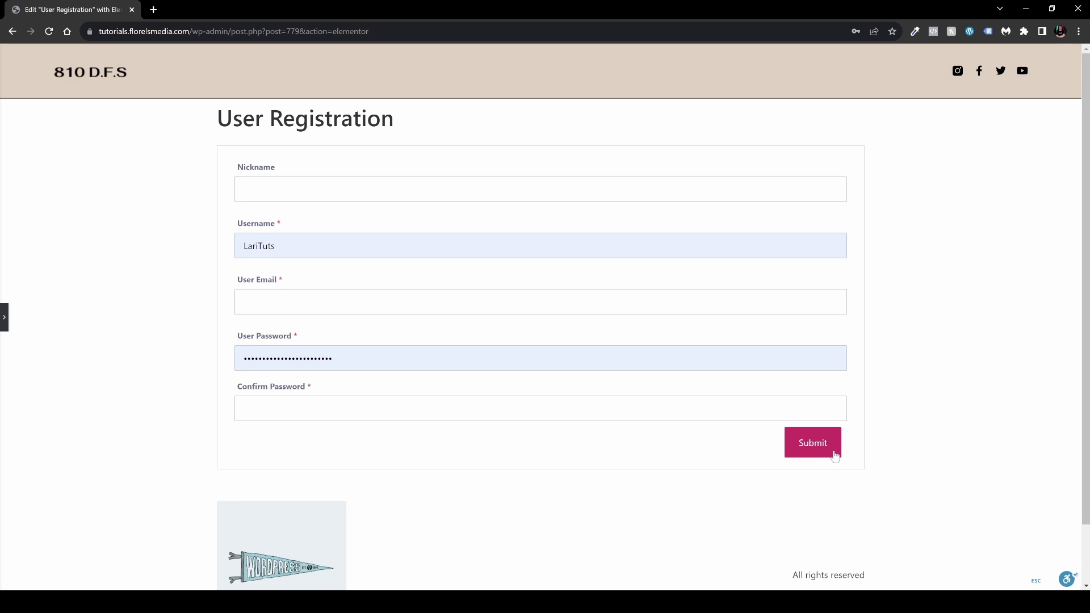
Inspect the Submit button in DevTools and add a new button.btn.button.ur-submit-button style rule.
right_click(834, 454)
click(860, 445)
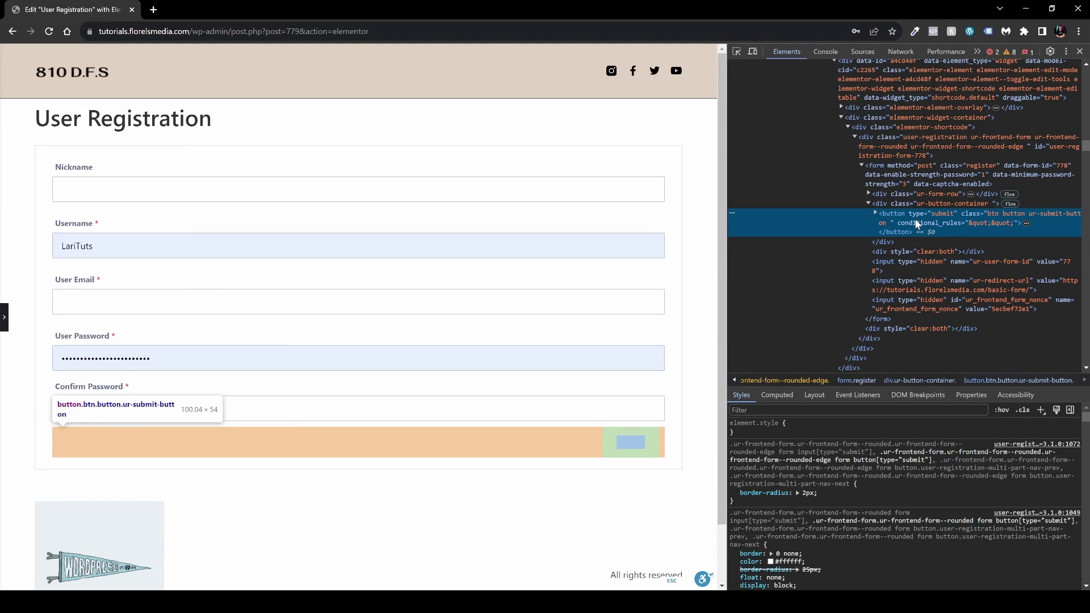
click(1040, 410)
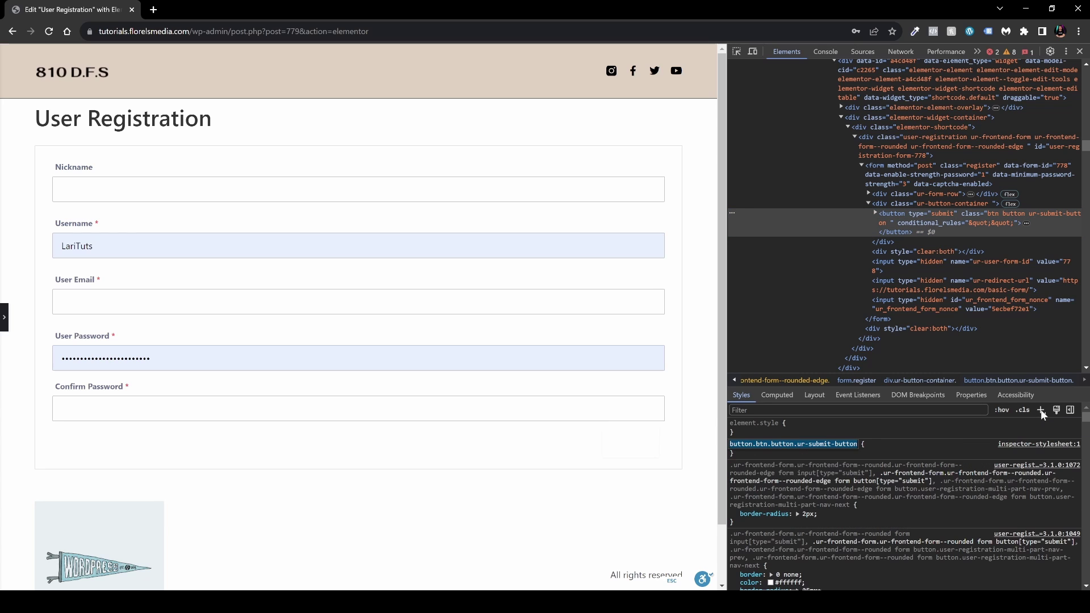
click(843, 449)
click(845, 451)
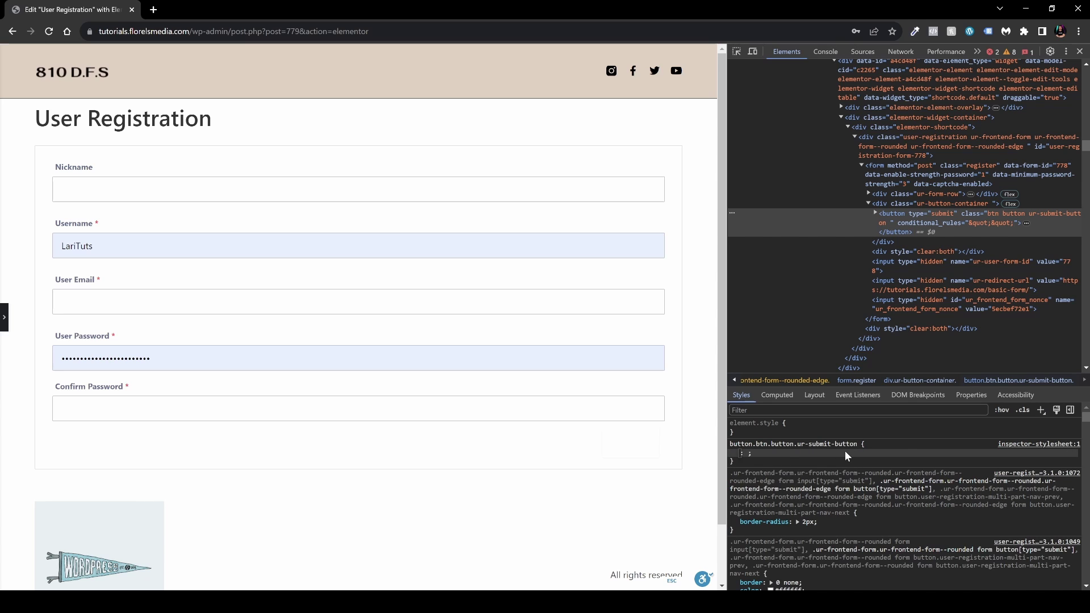
Give the new rule background-color: #000 so the Submit button turns black.
text(bac)
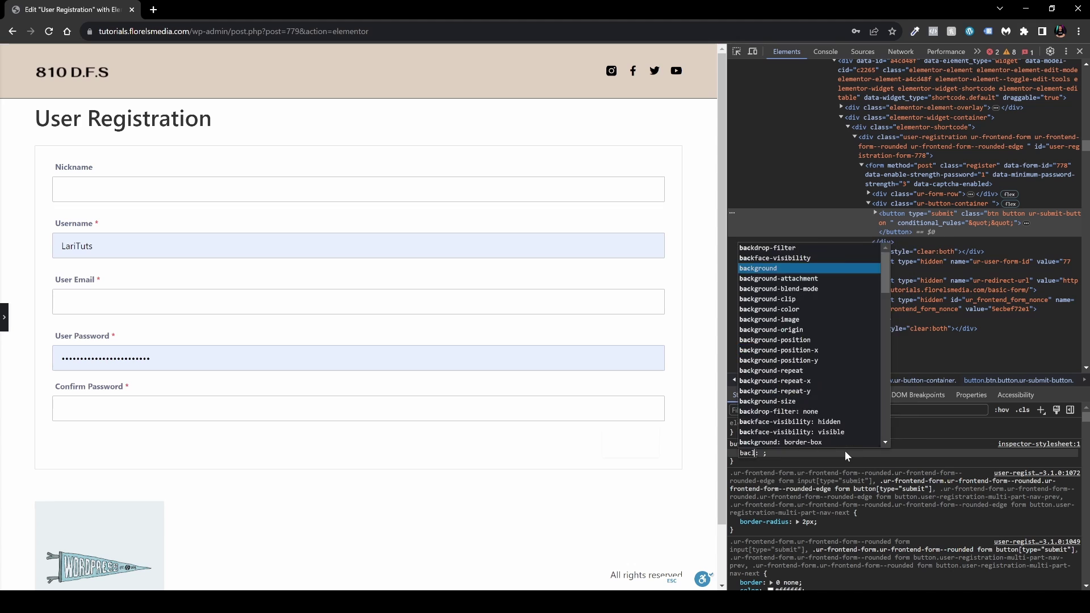
key(Down)
key(Down)
key(Down)
key(Down)
key(Return)
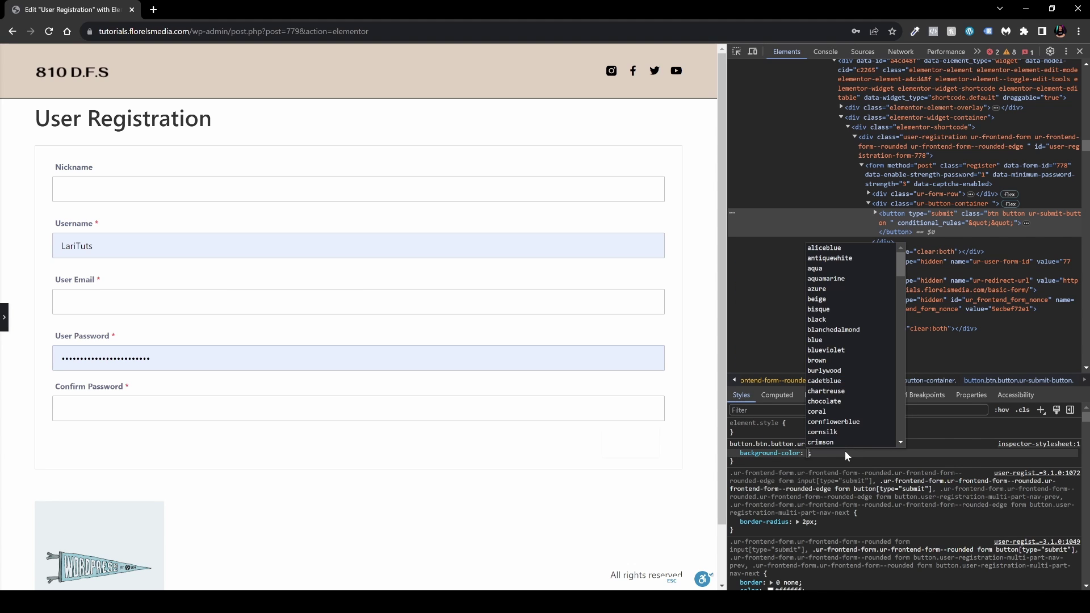
text(#)
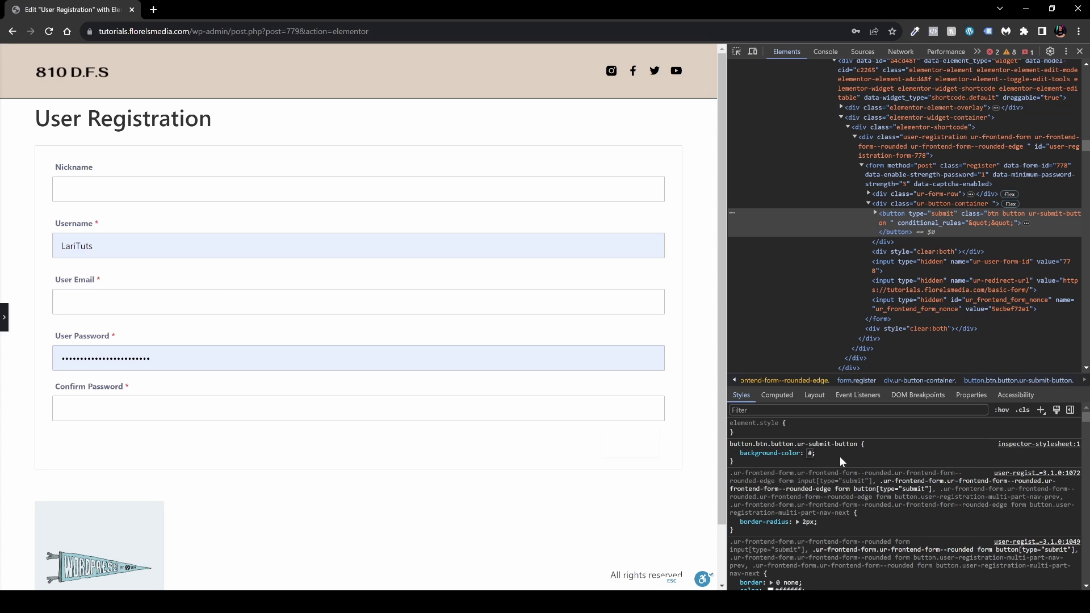
text(000)
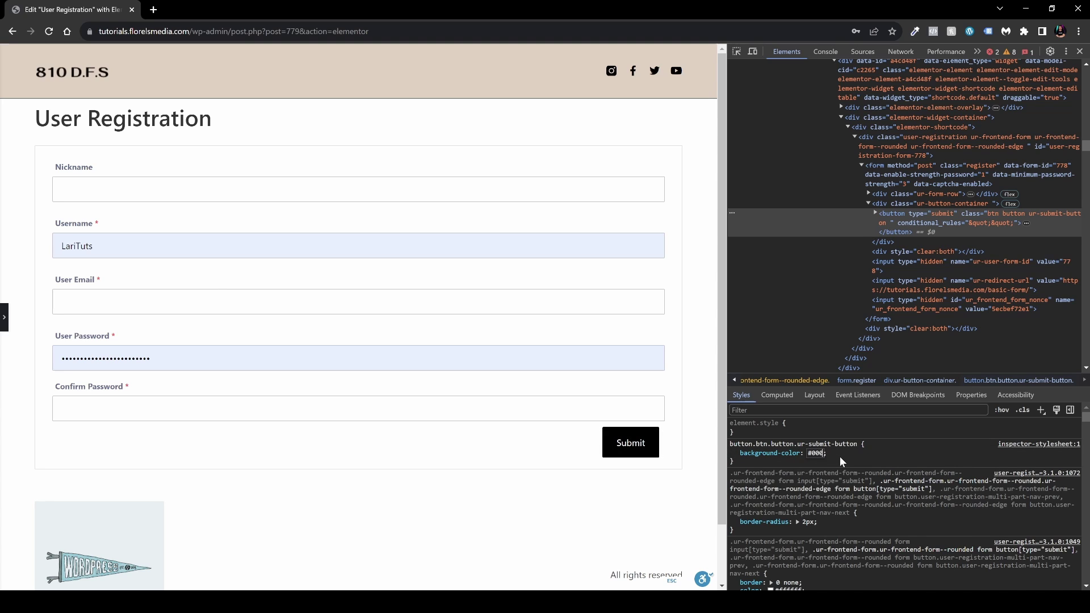
key(Return)
mouse_move(731, 458)
mouse_down()
mouse_move(749, 567)
mouse_move(751, 463)
mouse_up()
key(ctrl+c)
mouse_move(778, 454)
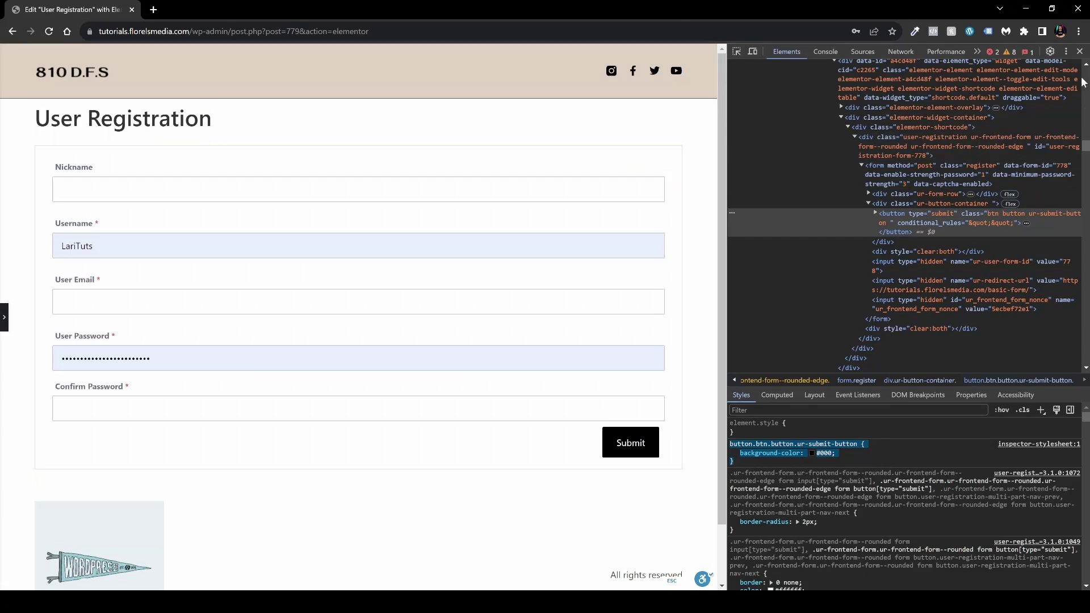
click(1079, 54)
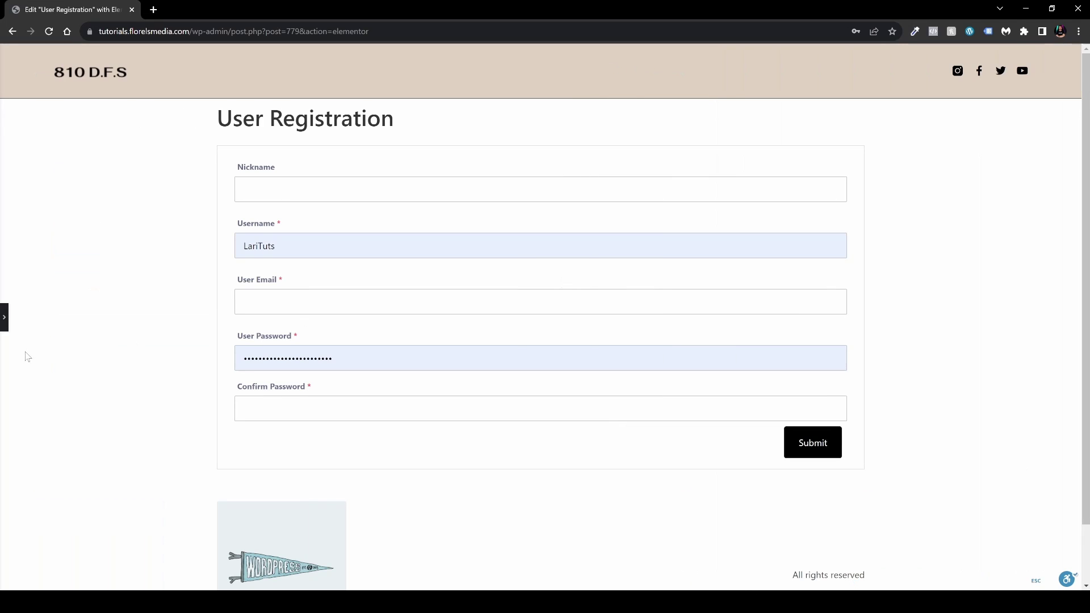
In the widget's Custom CSS, paste a copy of the submit-button rule below the existing one.
click(5, 322)
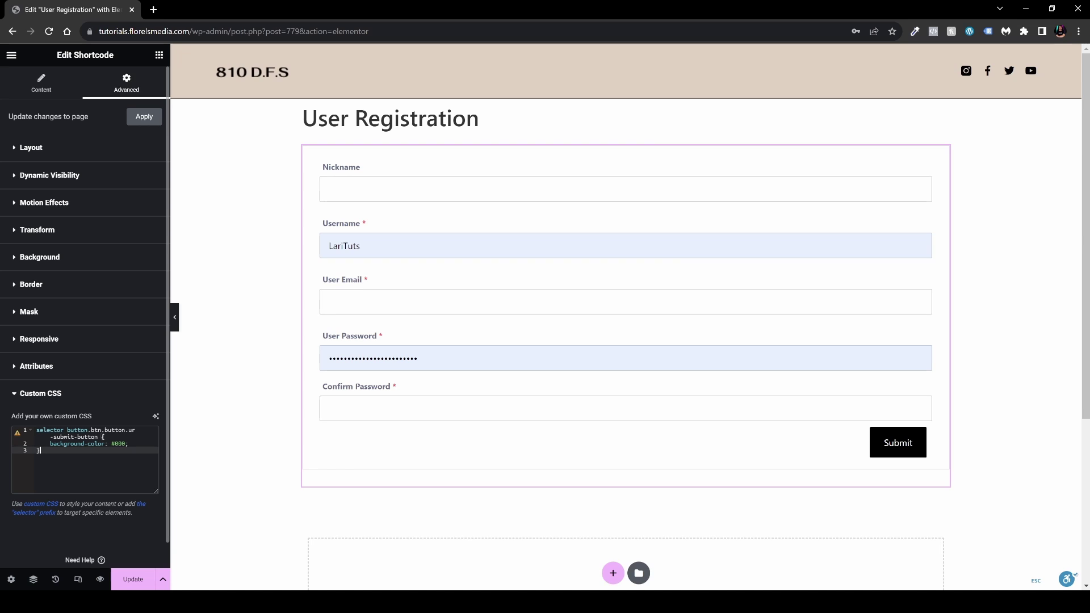
key(Return)
key(Return)
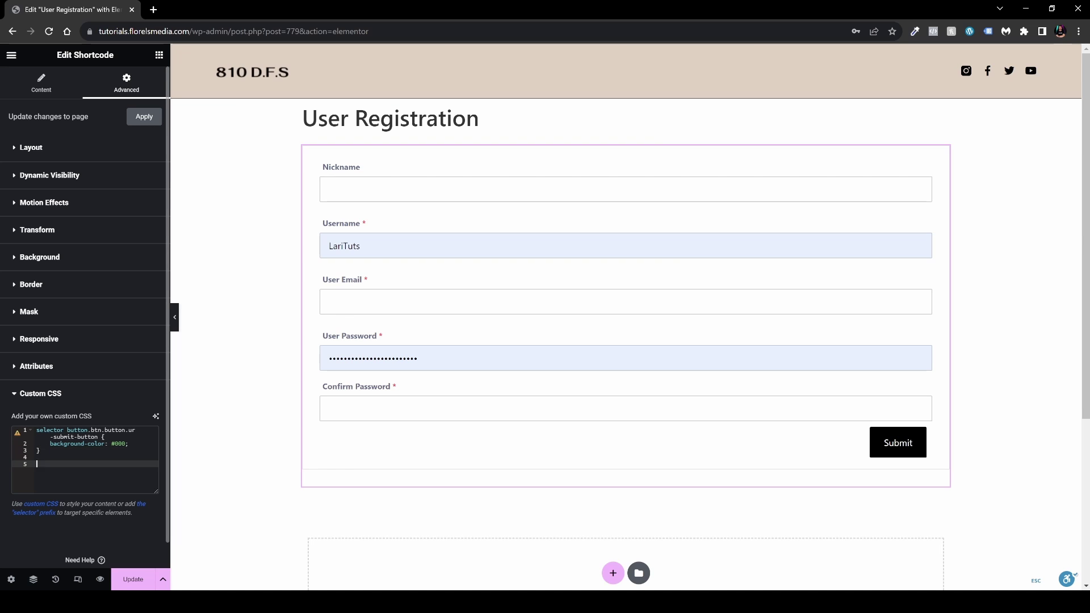
text(see)
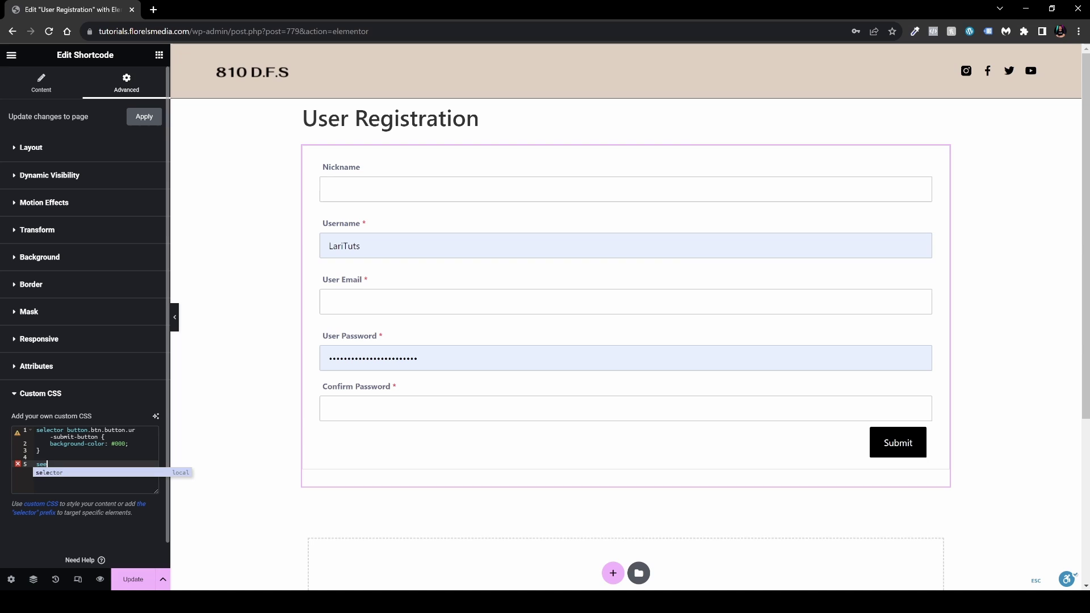
key(BackSpace)
text(le)
key(Return)
key(ctrl+v)
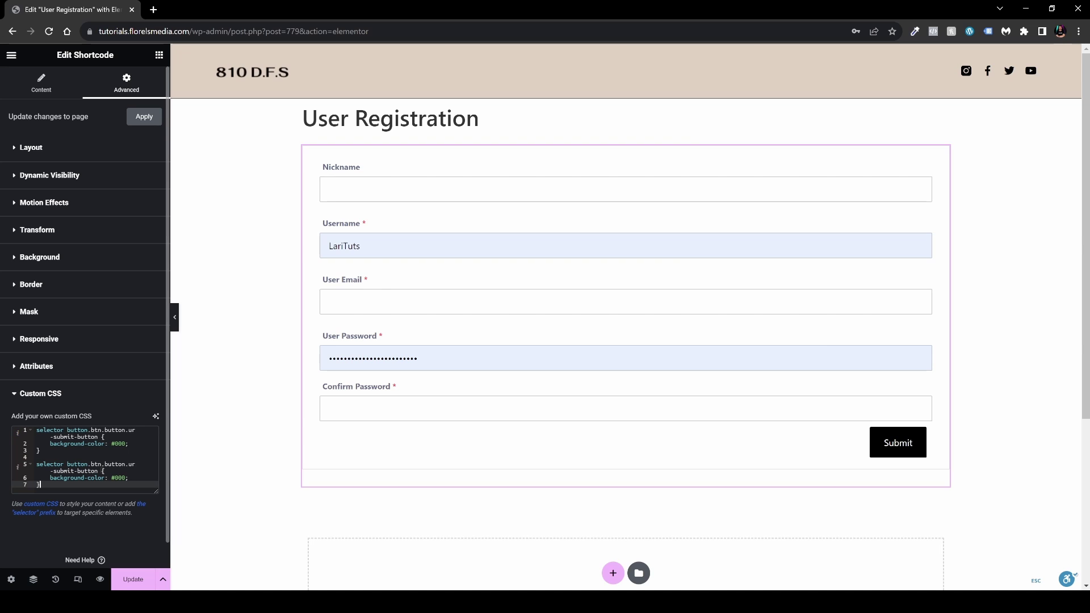
Turn the copied rule into a :hover rule with background colour #FFF.
click(98, 471)
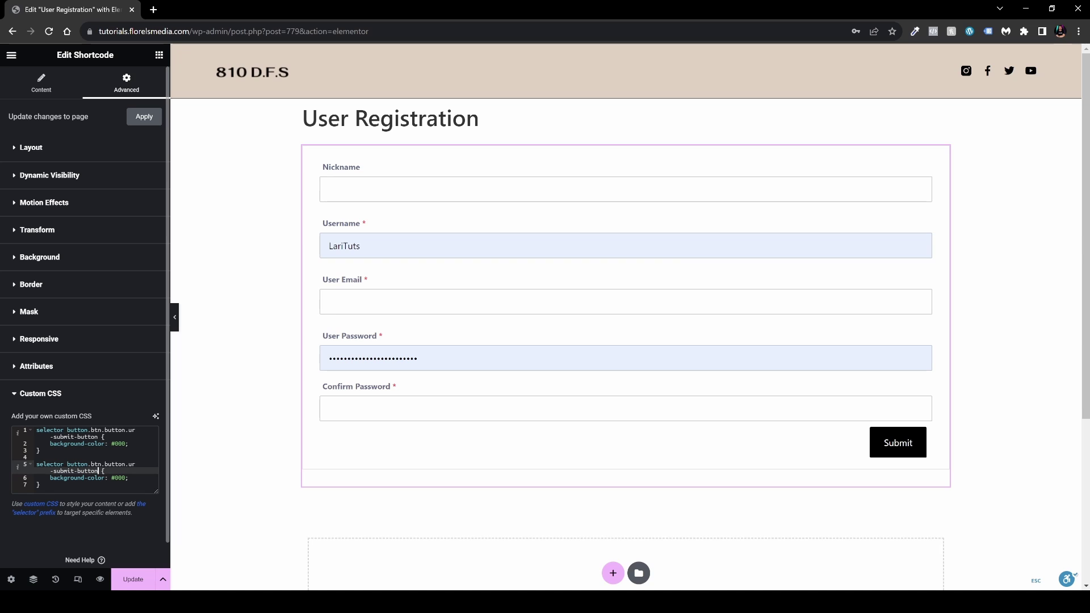
click(129, 464)
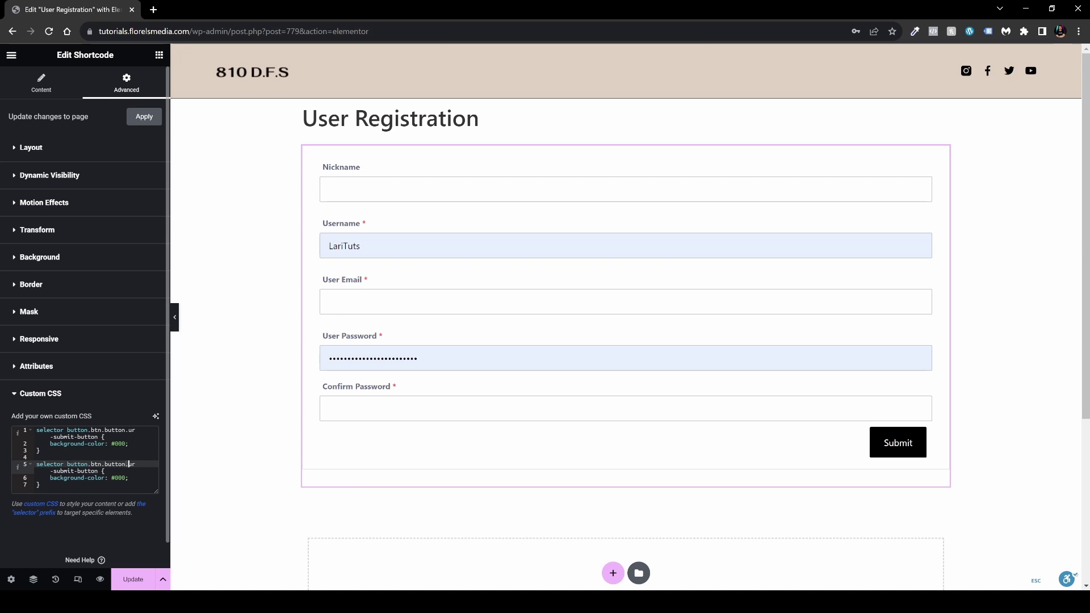
click(102, 470)
text(:)
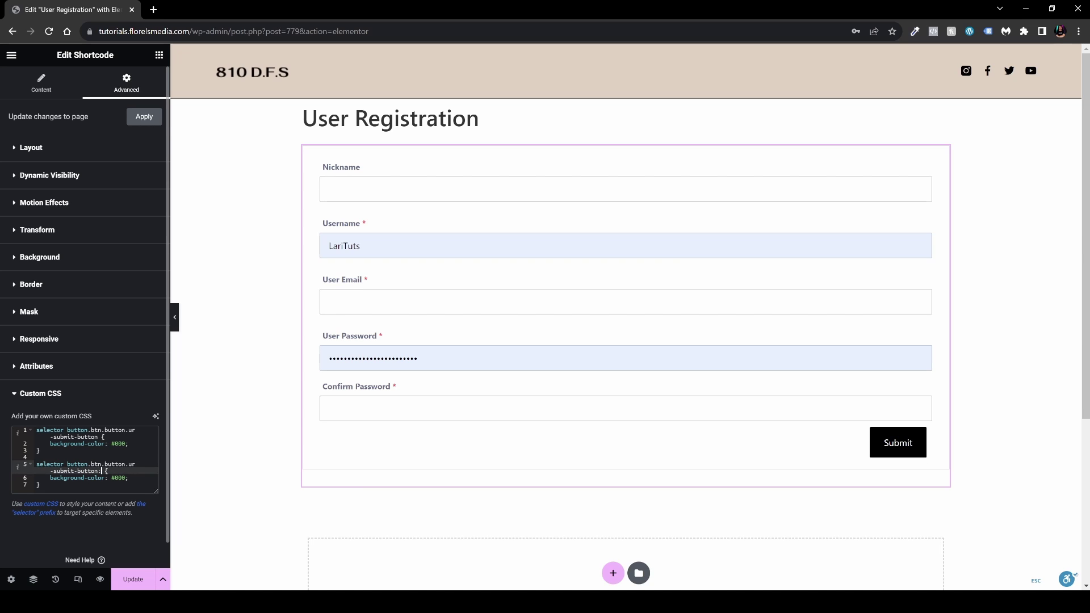
text(hover)
click(126, 478)
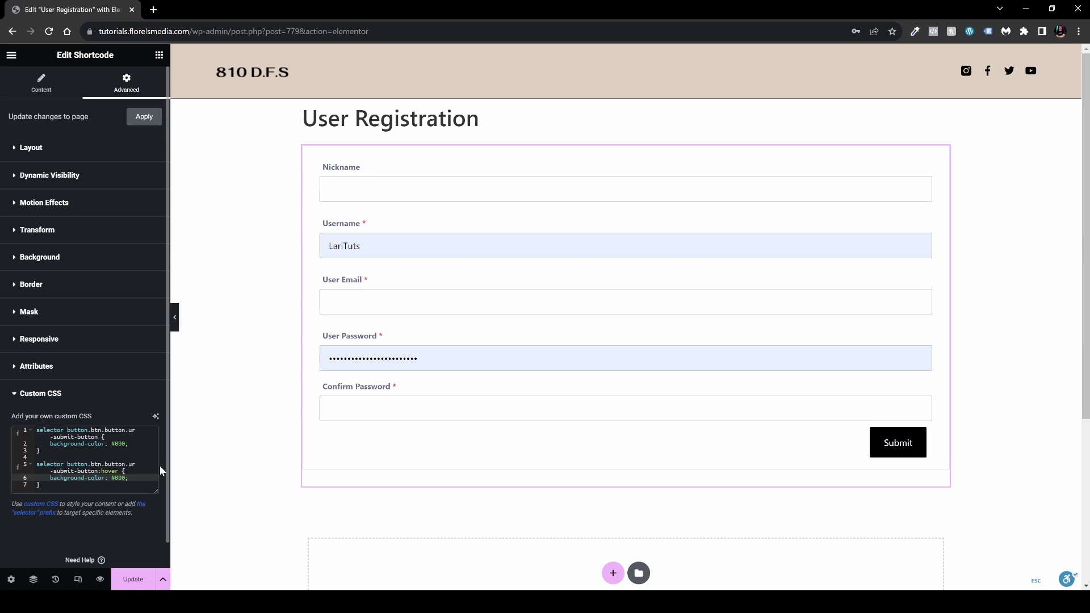
key(Left)
key(Left)
key(Left)
key(shift+Right)
key(shift+Right)
key(shift+Right)
text(FFF)
Add color: #000 and border: 1px solid #000 to the hover rule, then save with Update.
key(Return)
text(color: )
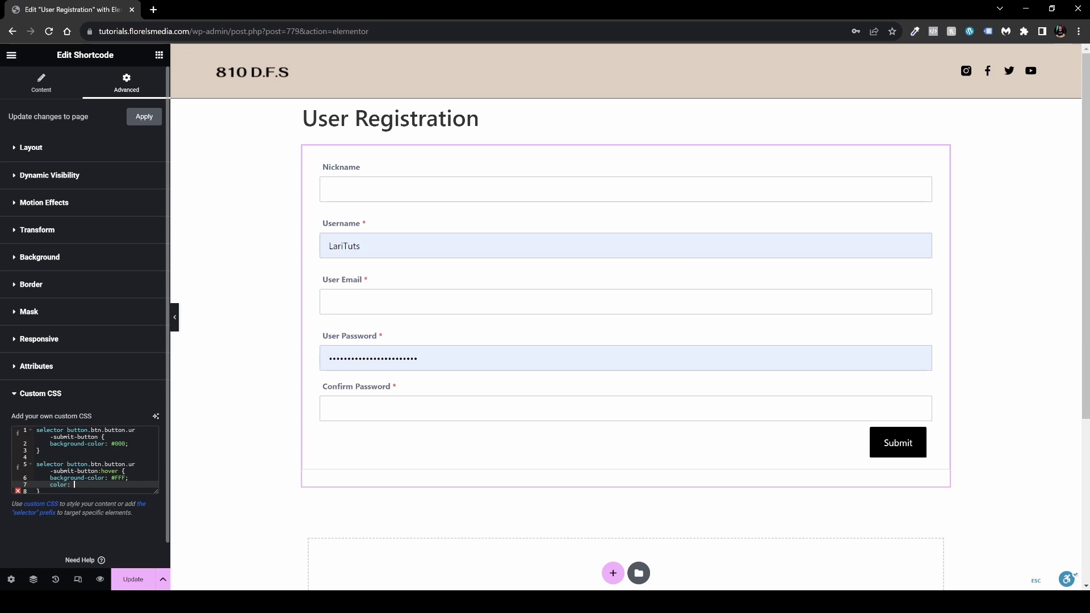
text(#00)
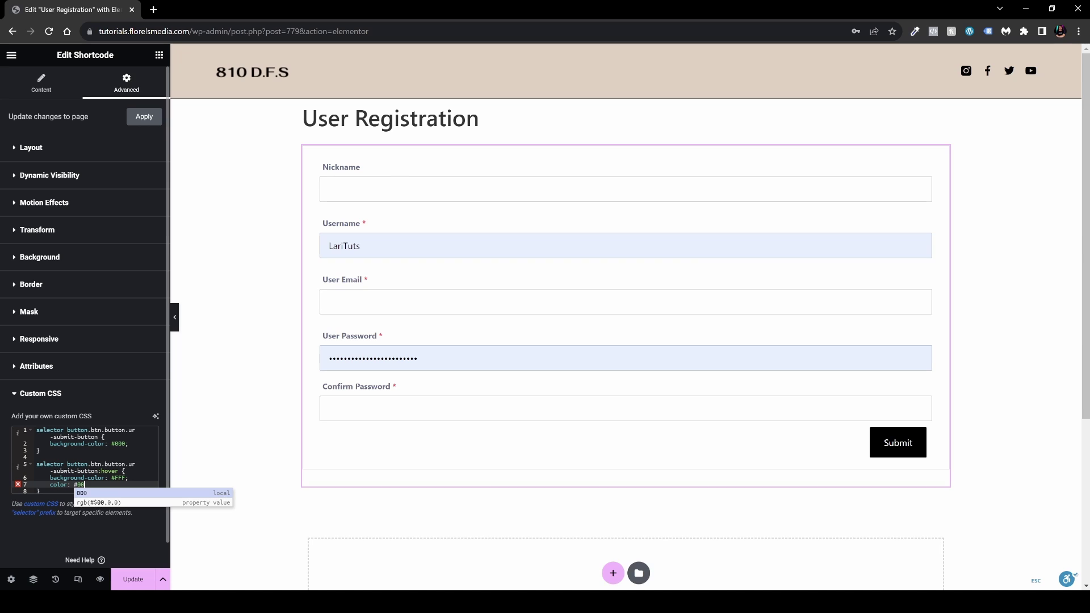
text(0;)
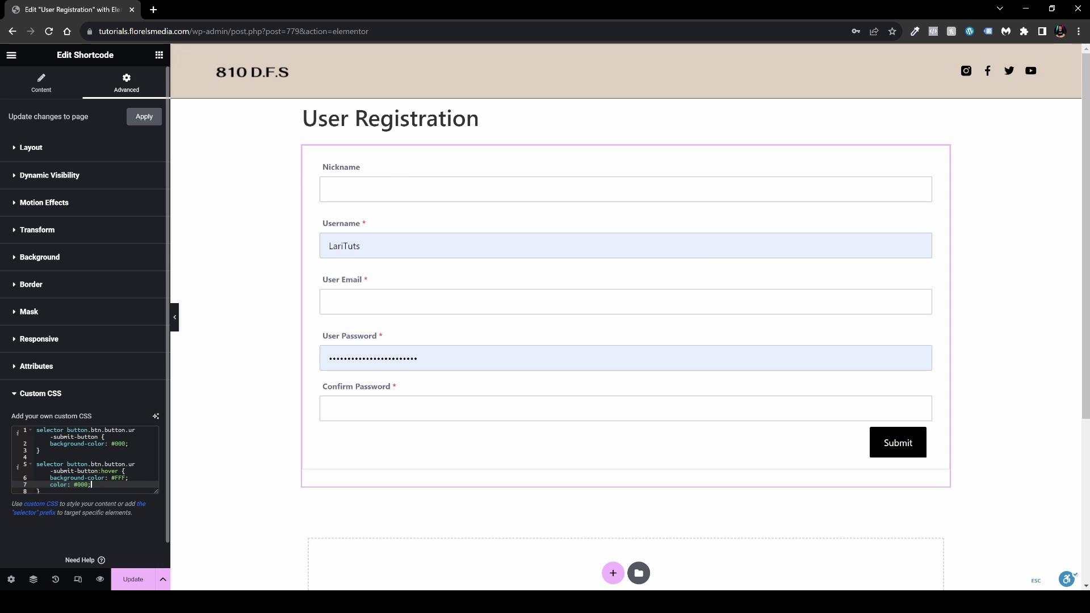
key(Return)
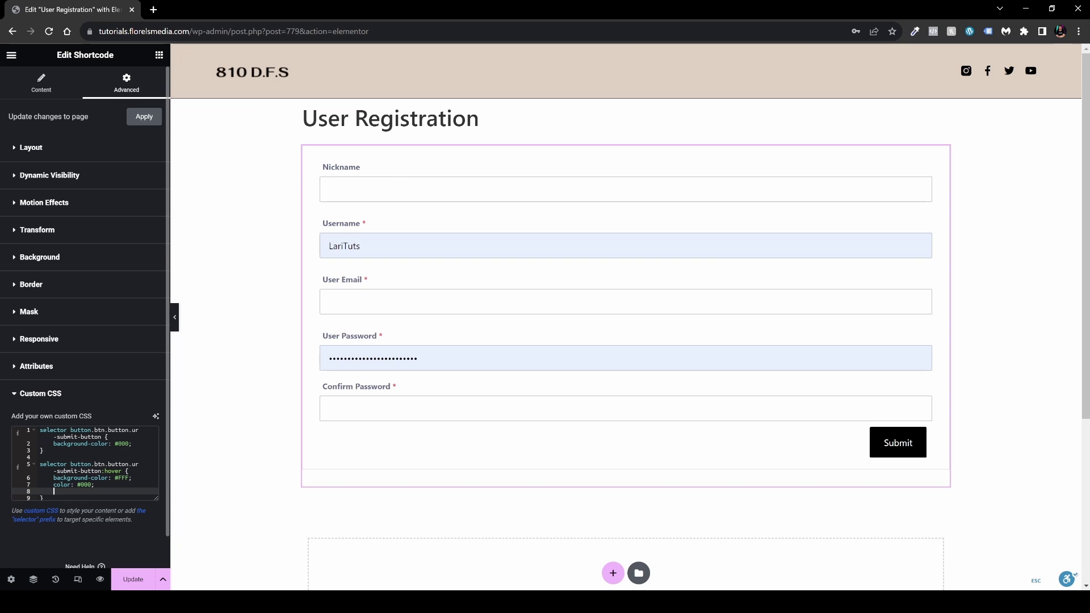
text(border: 1px sol)
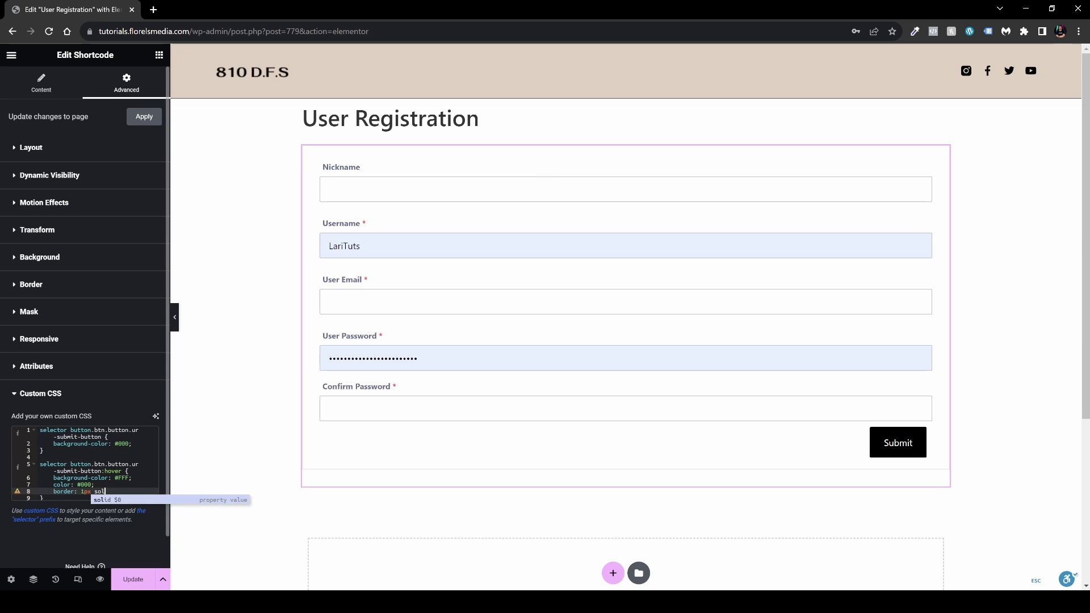
text(id #000;)
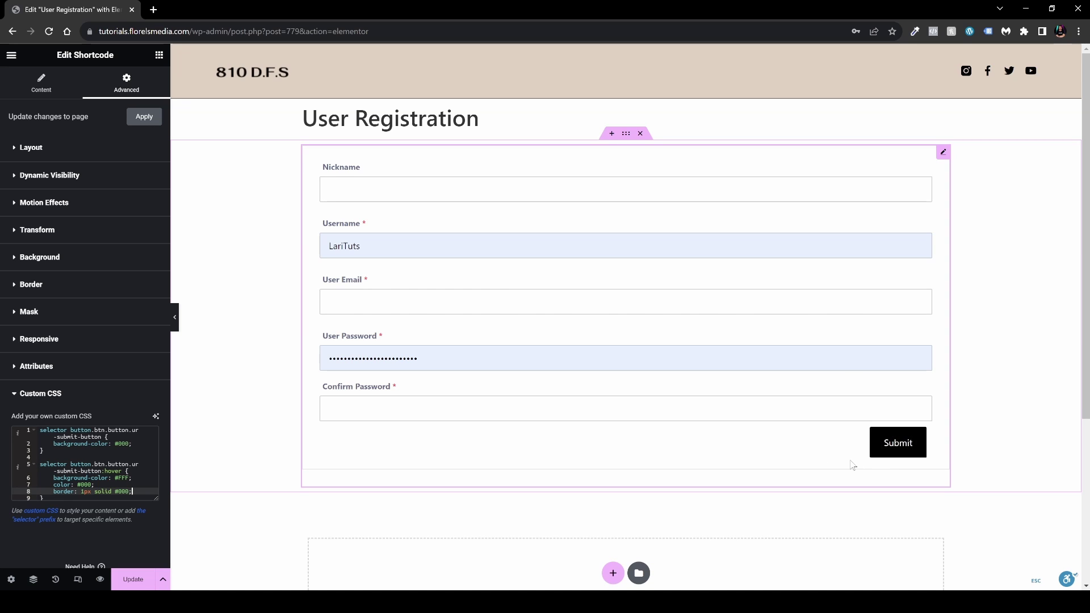
click(133, 583)
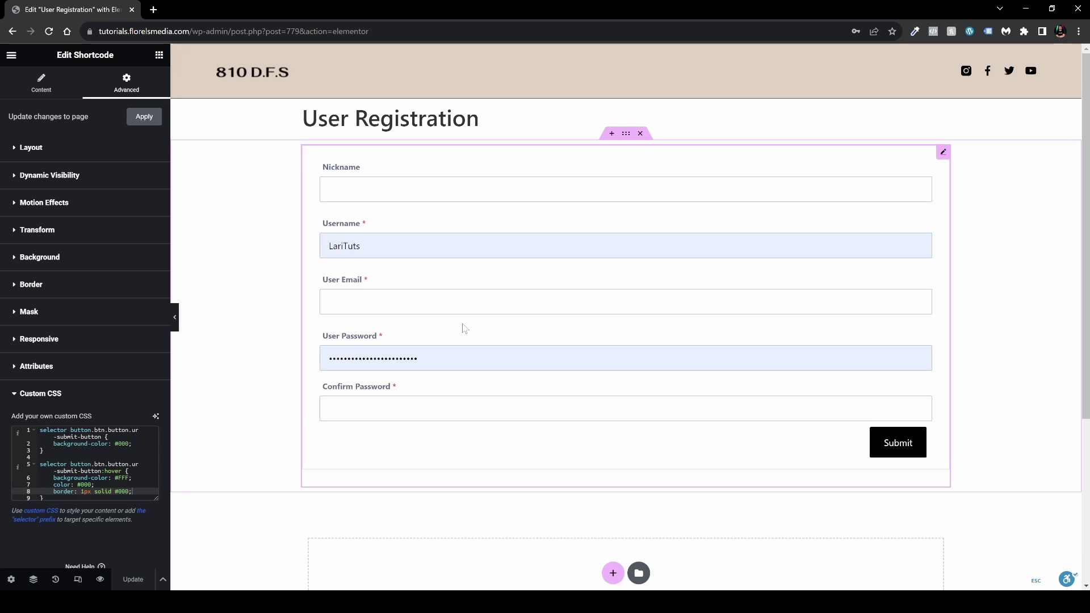
click(176, 330)
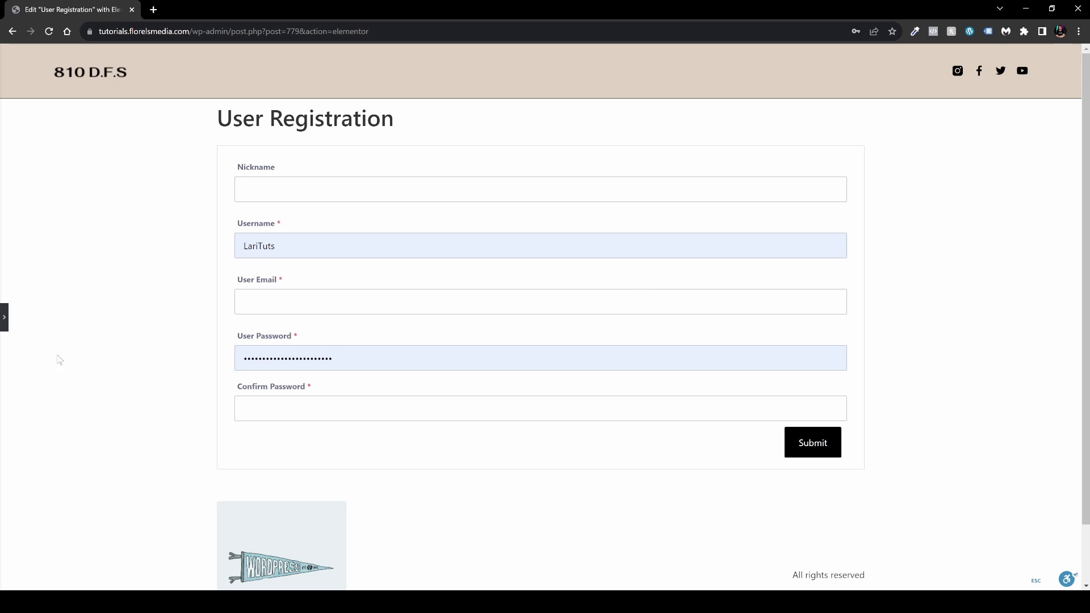
Switch the form widget's padding to unlinked em values, try 10 em sides, and preview.
click(4, 318)
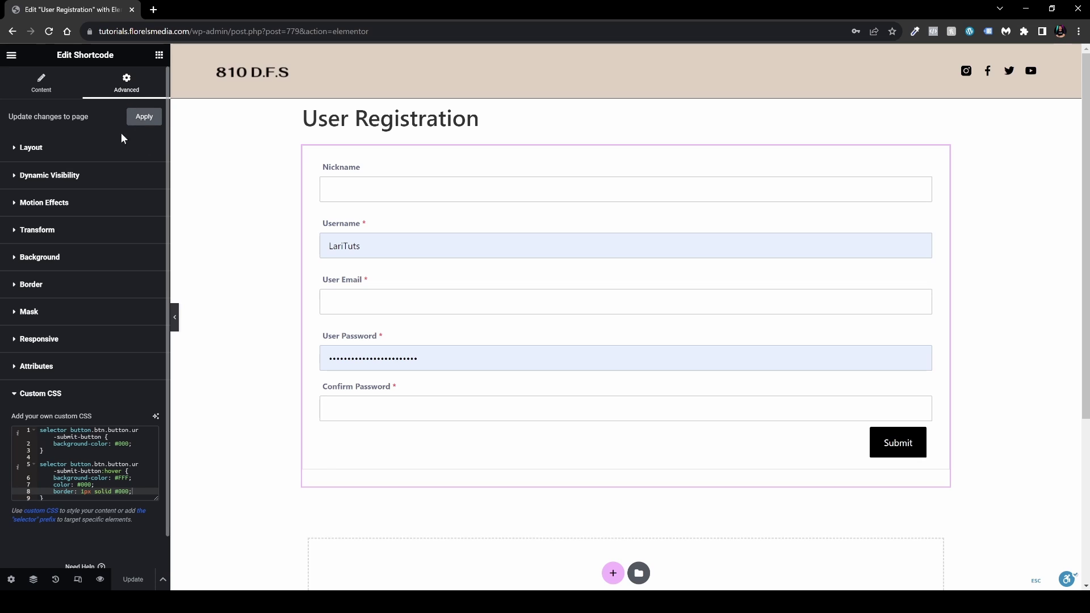
click(27, 150)
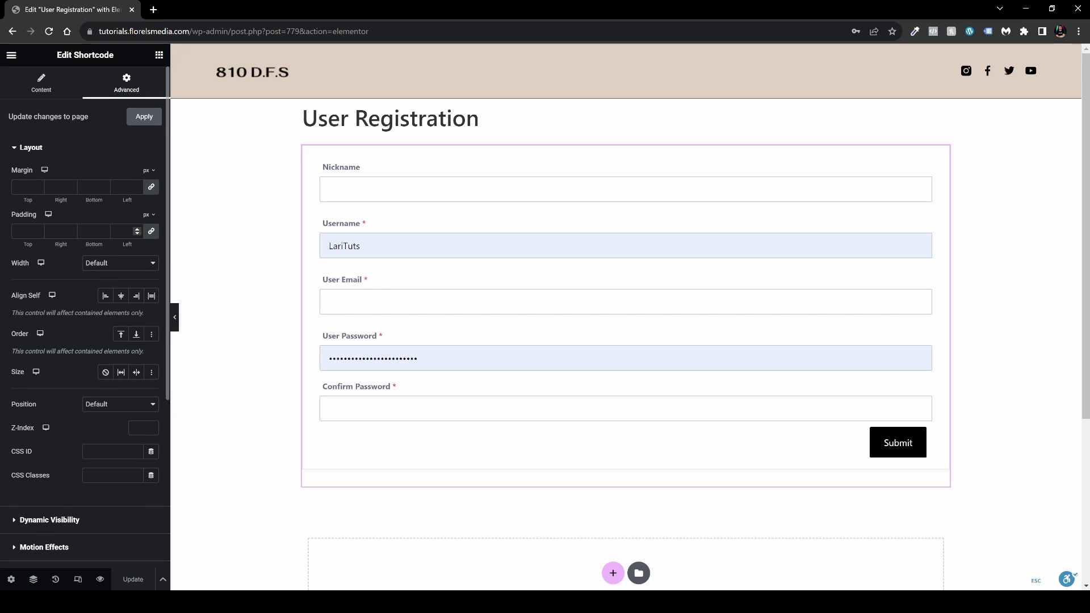
click(149, 216)
click(146, 251)
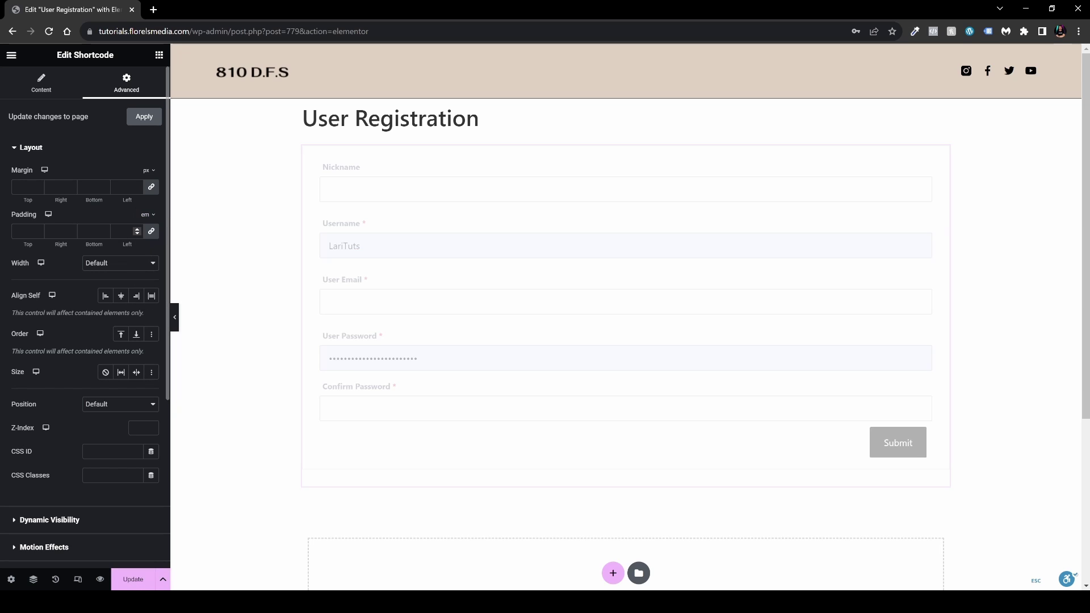
click(152, 232)
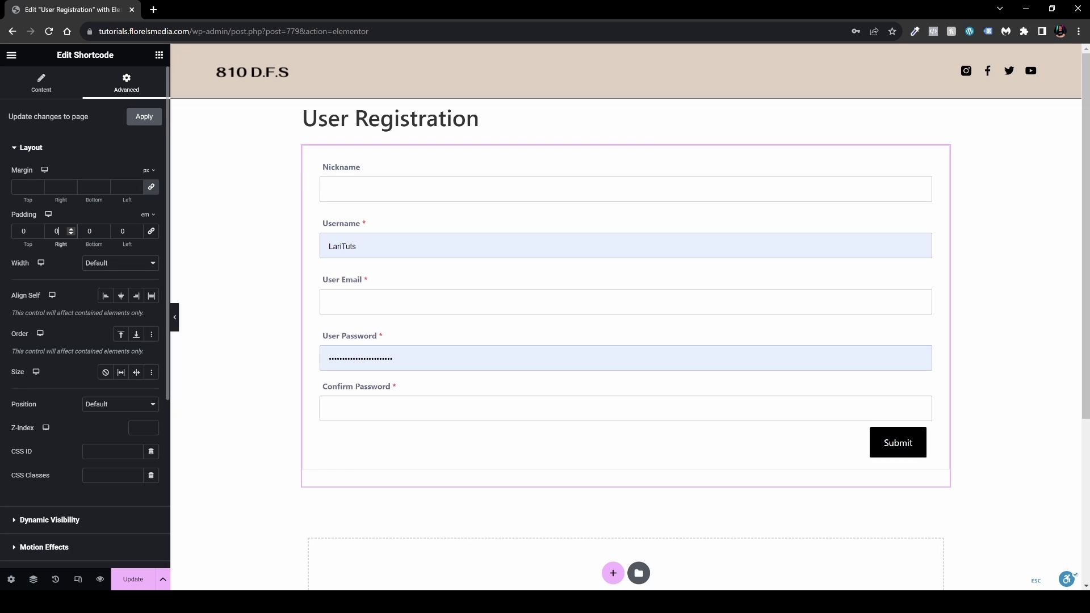
text(10)
click(122, 231)
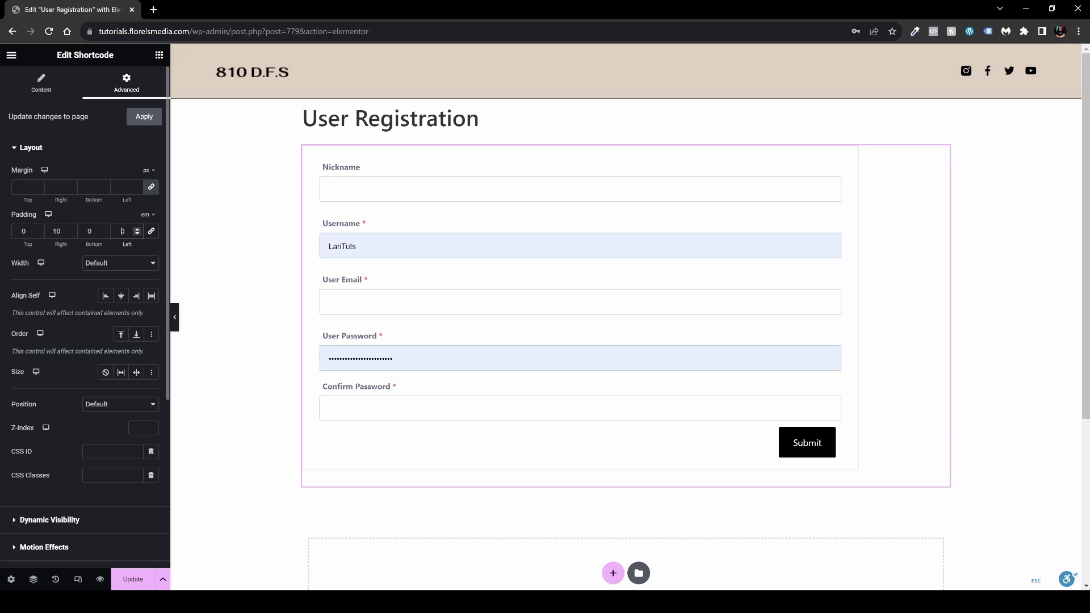
text(10)
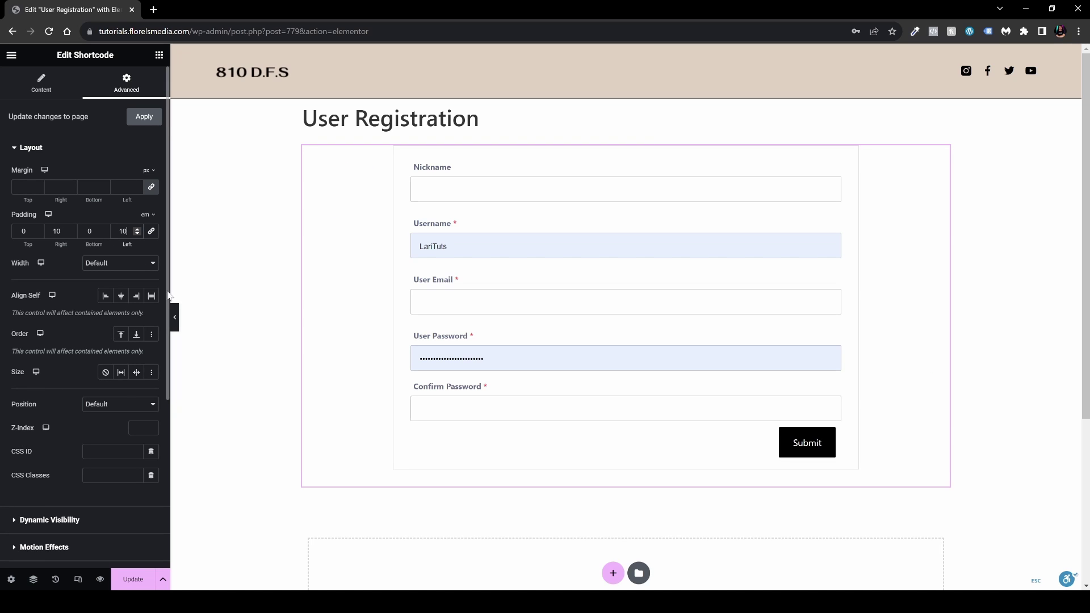
click(175, 318)
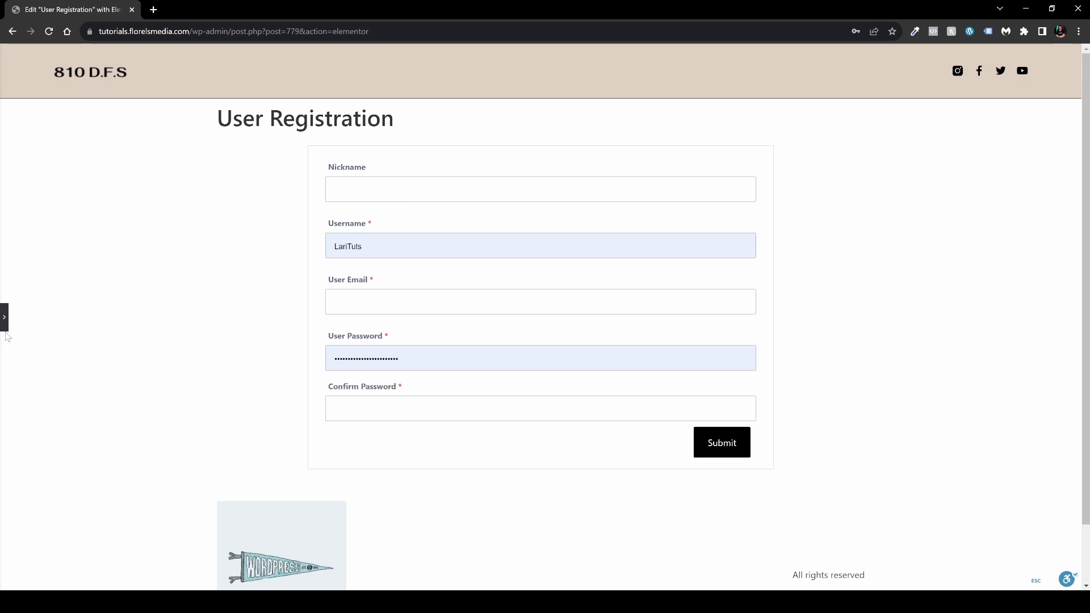
Increase the left and right padding to 18 em and preview the centred form.
click(5, 317)
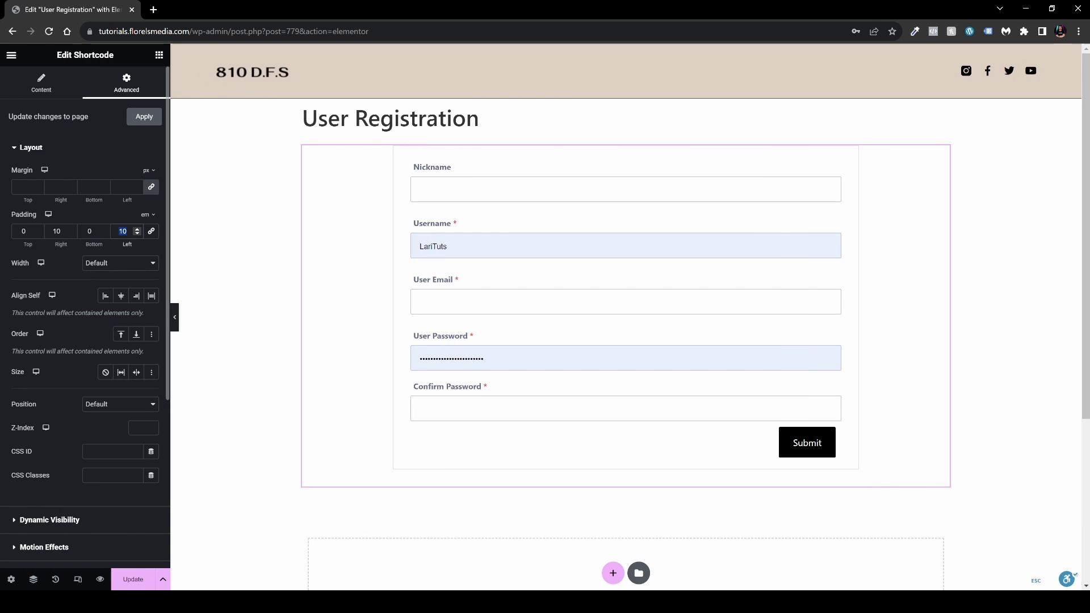
text(18)
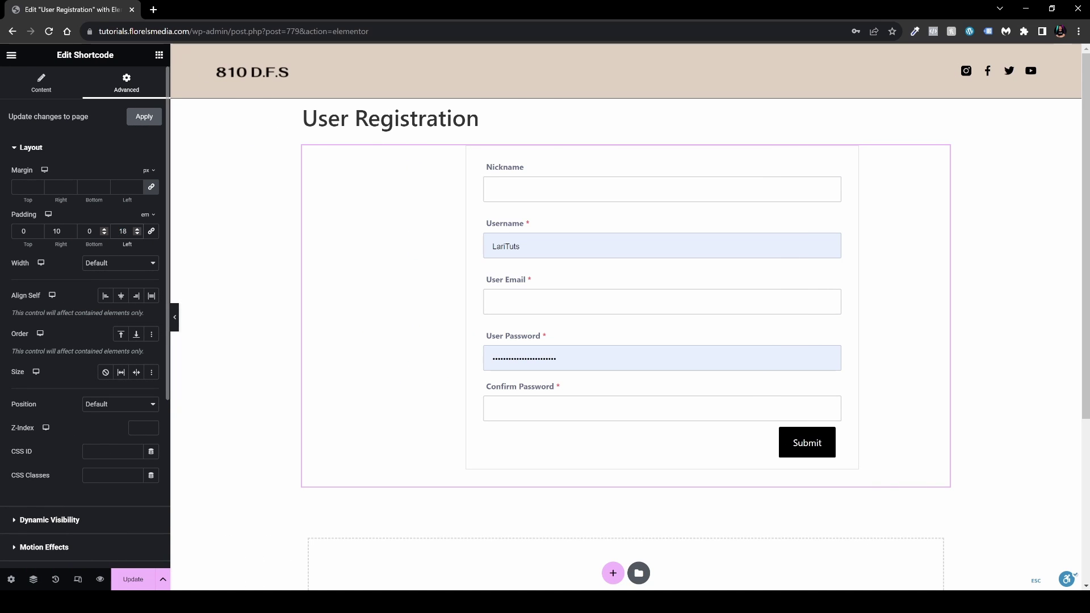
click(60, 231)
text(18)
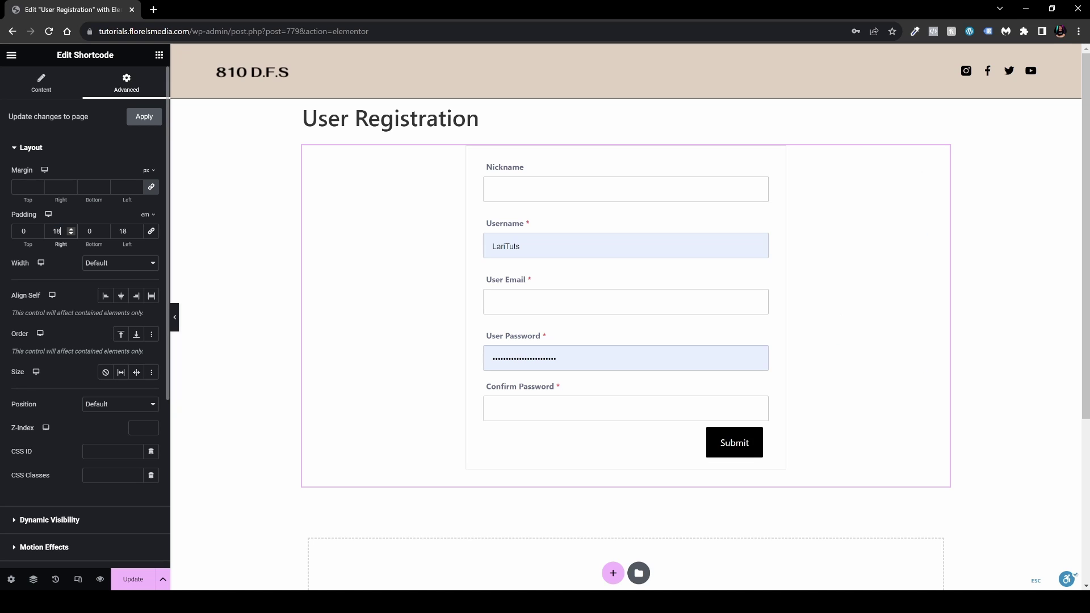
click(175, 317)
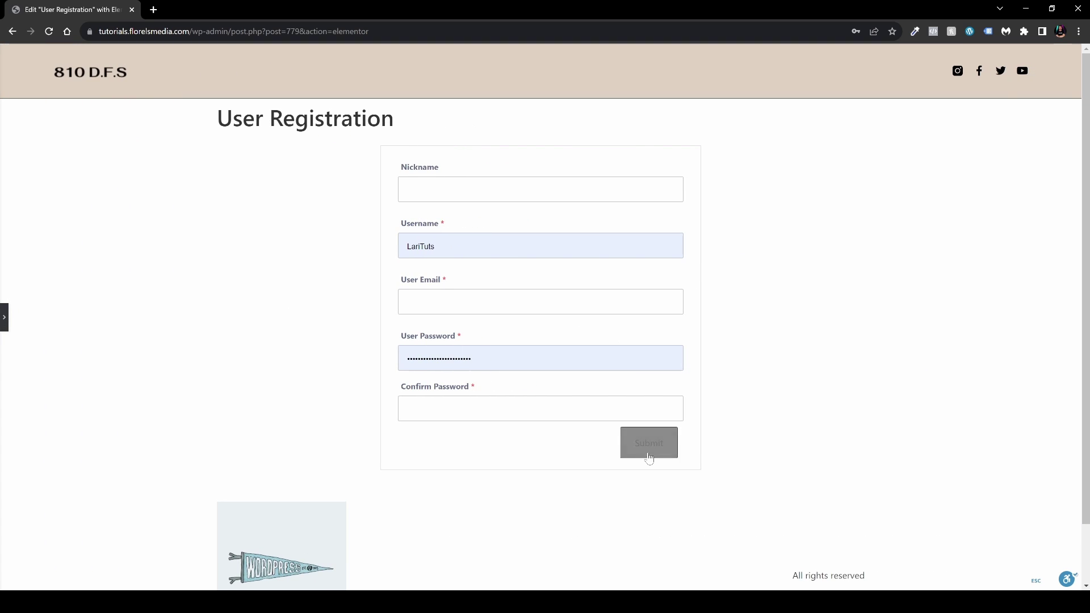
click(3, 329)
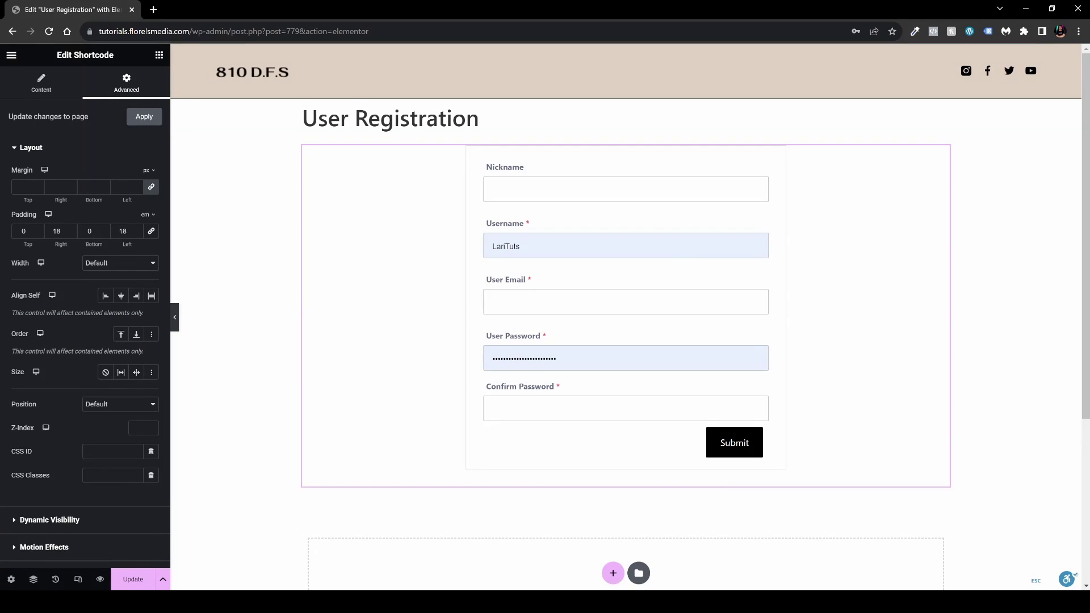
drag(301, 122, 494, 126)
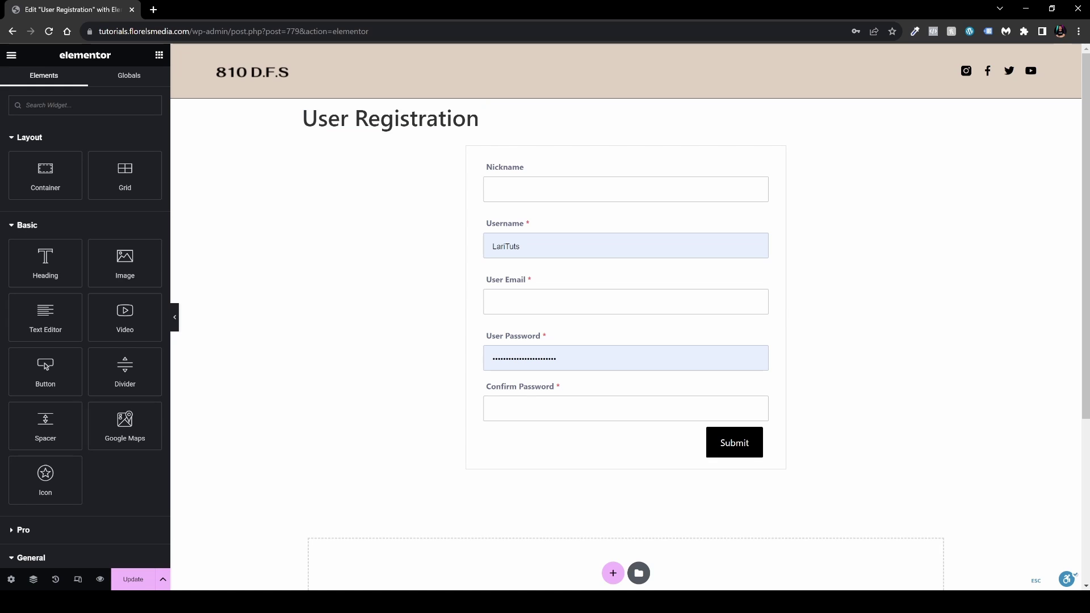
Set Hide Title to Yes in the page settings so 'User Registration' disappears.
click(11, 579)
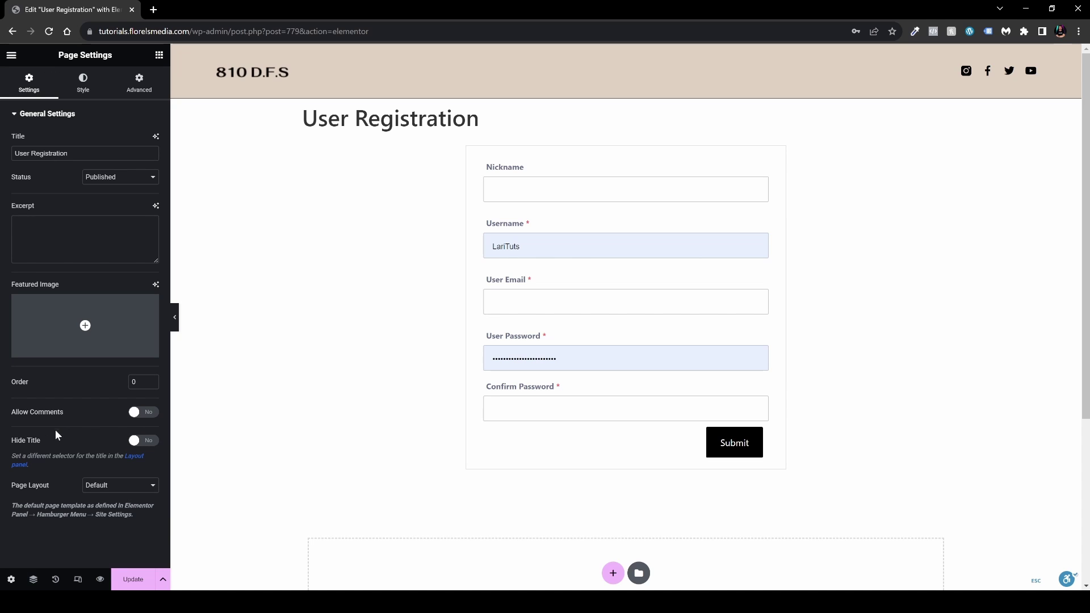
click(138, 440)
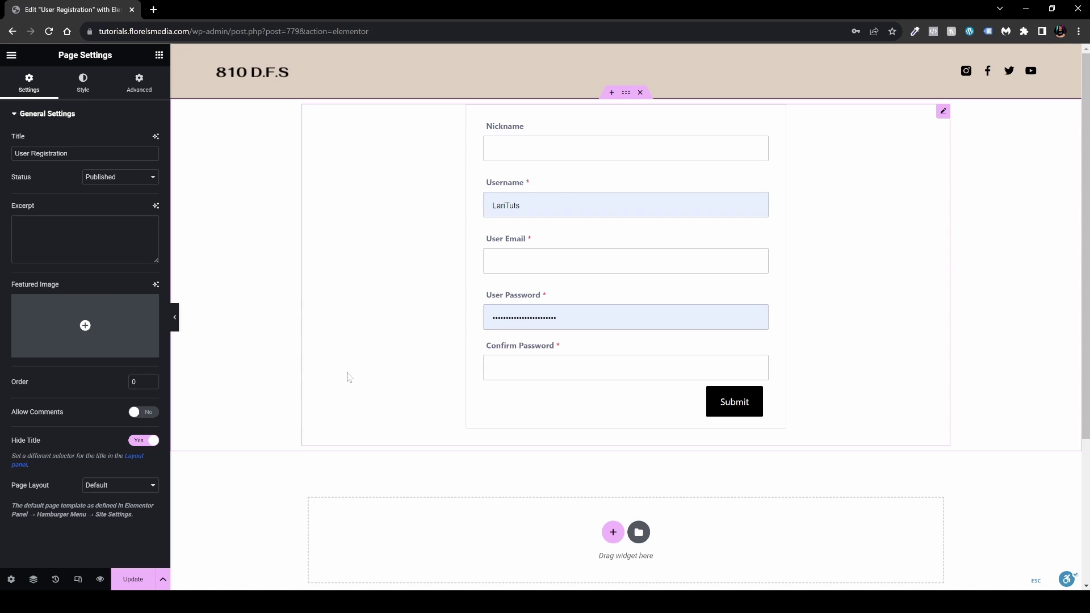
click(160, 56)
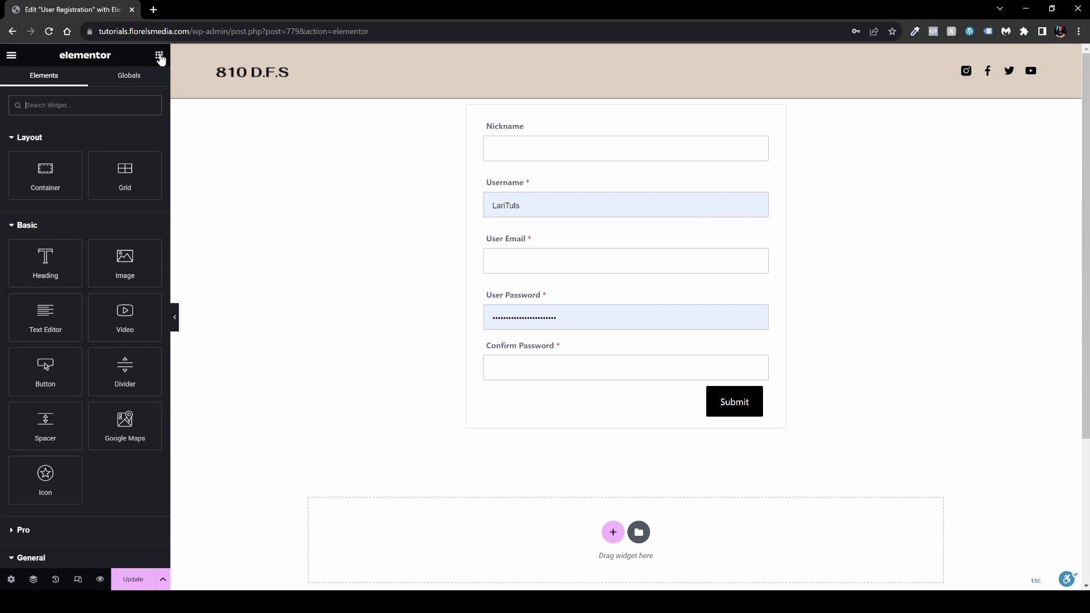
Add a centre-aligned Heading widget above the form reading 'Site Registration'.
drag(48, 256, 544, 144)
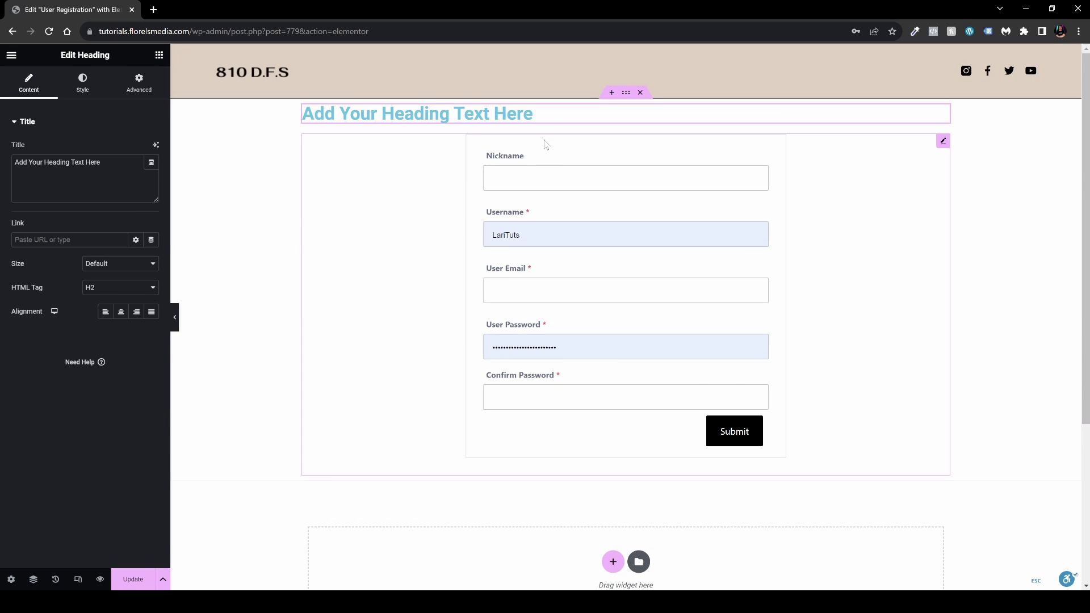
click(121, 312)
triple_click(57, 162)
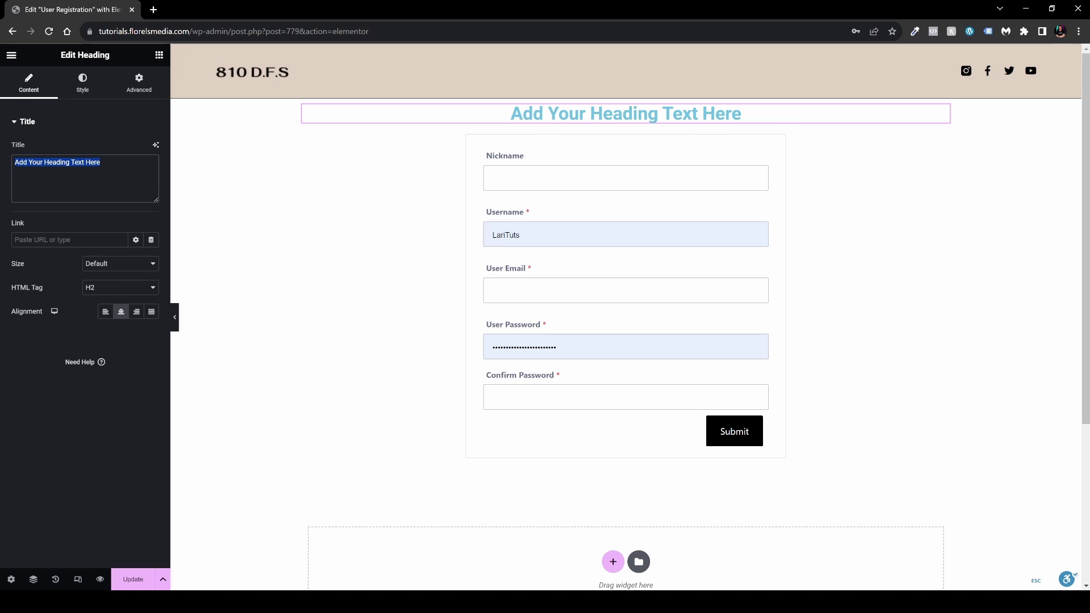
text(Site Registration)
Give the heading 2 em top and bottom padding and save the page with Update.
click(132, 88)
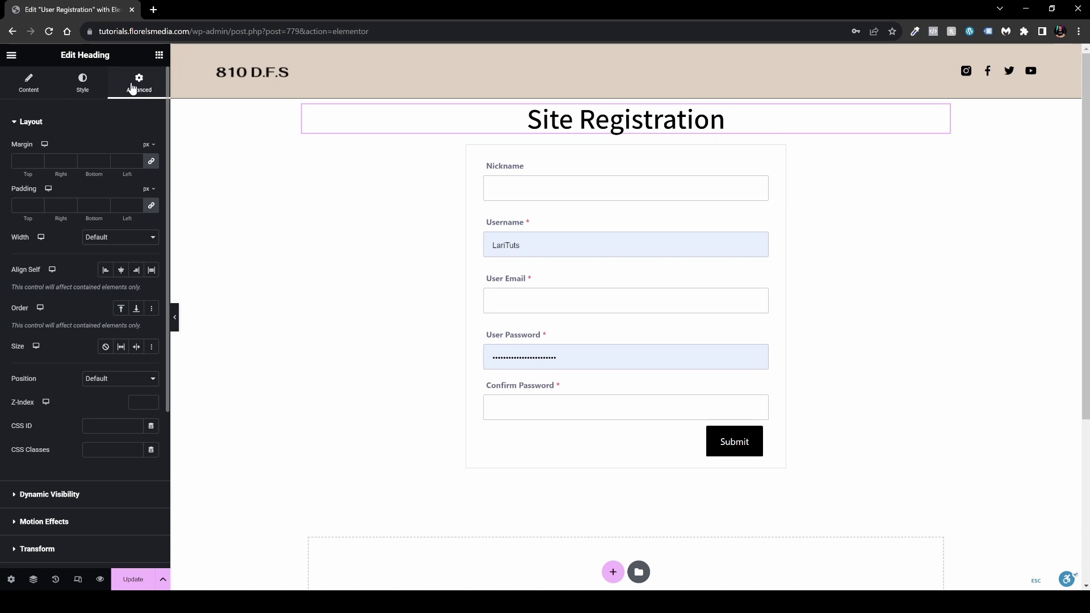
click(149, 189)
click(147, 223)
text(2)
double_click(90, 206)
text(2)
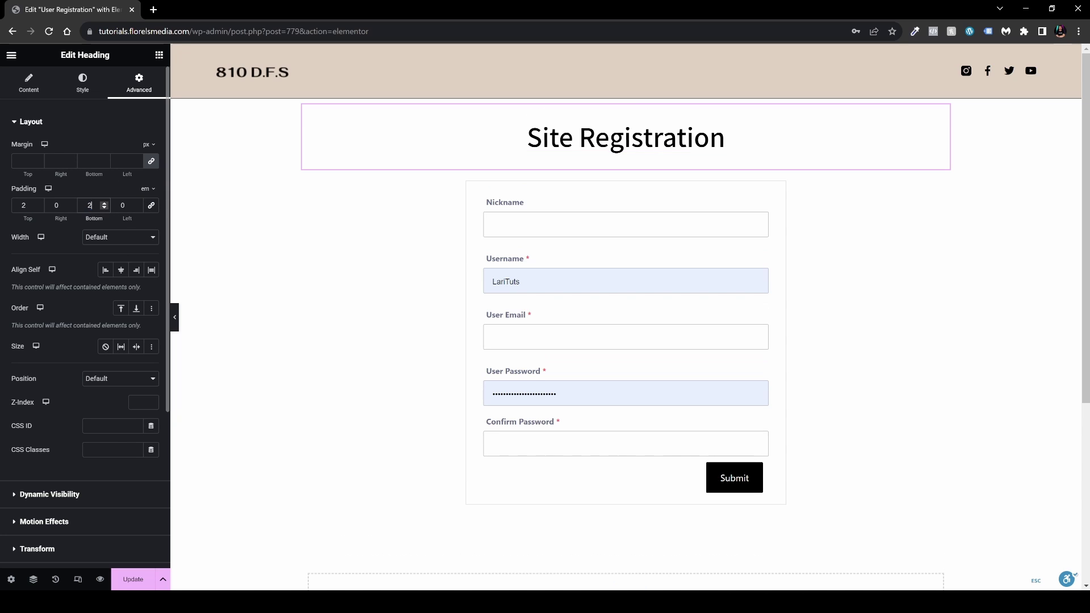
click(176, 319)
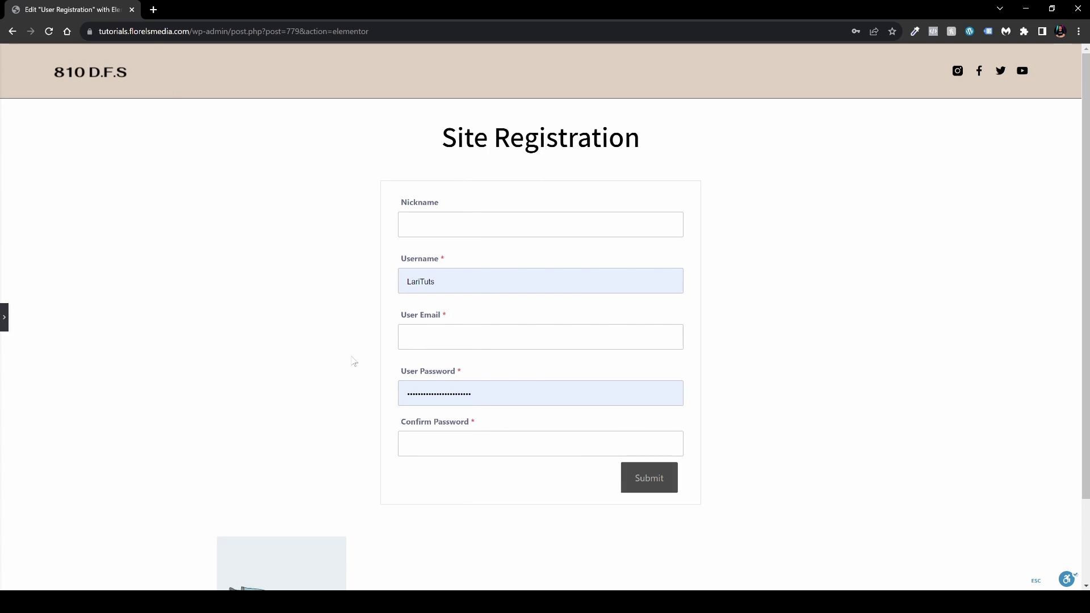
key(ctrl+p)
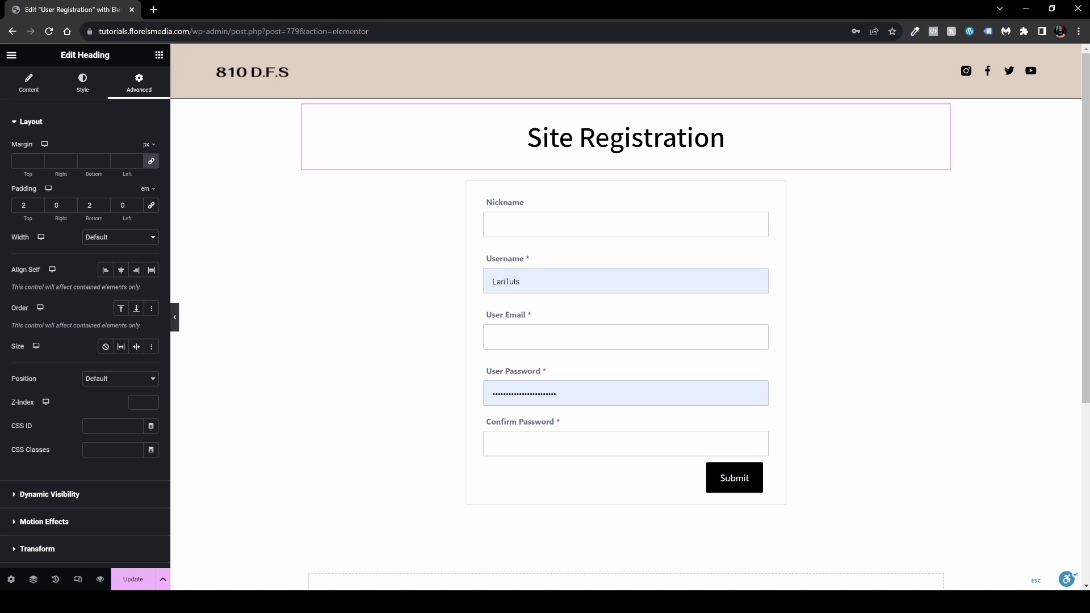
click(133, 579)
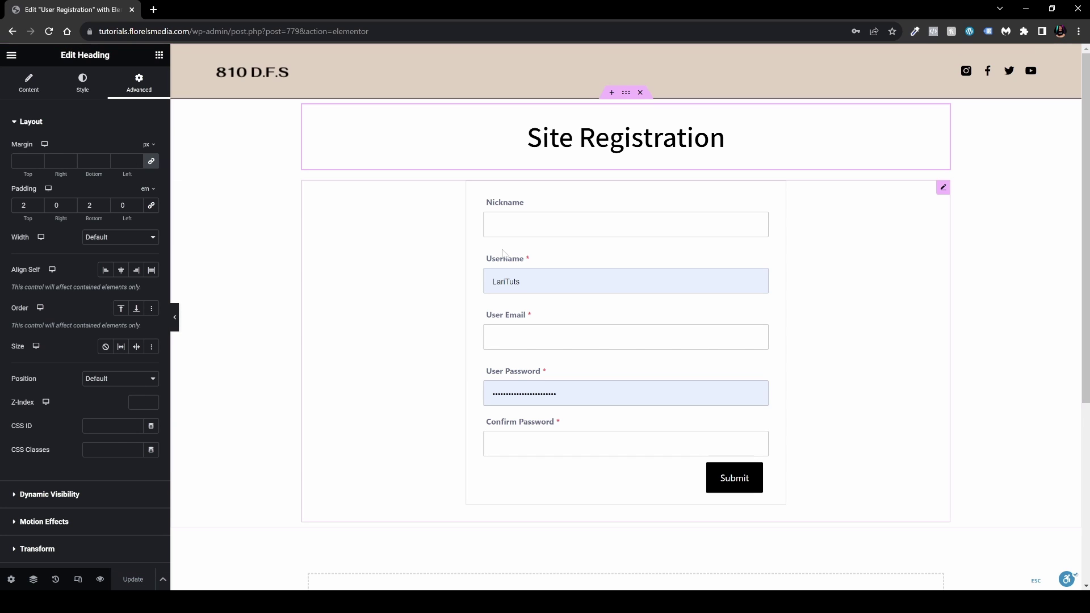
click(11, 55)
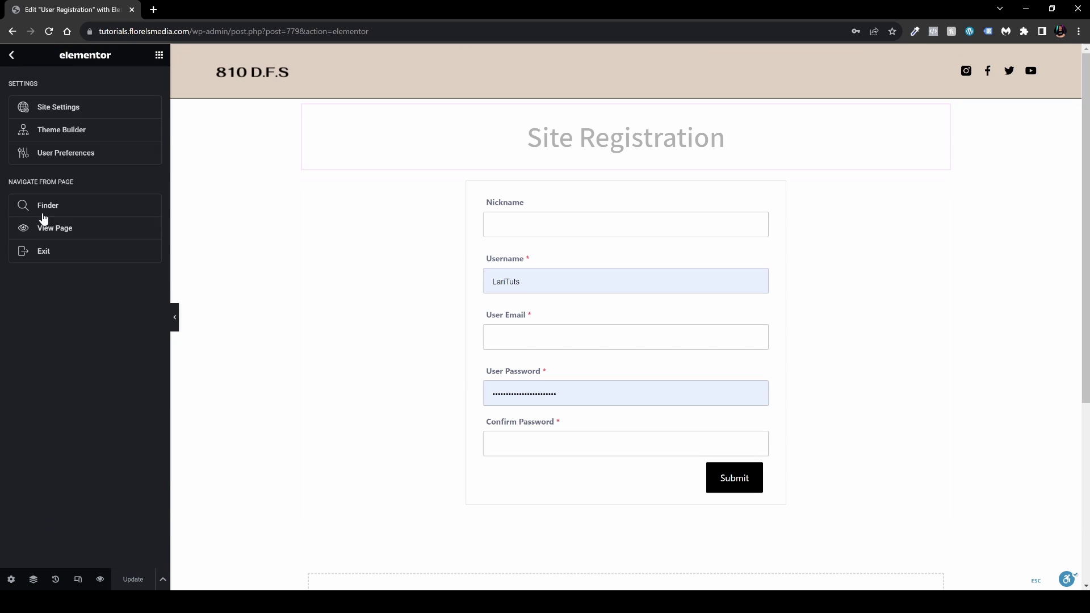
Exit Elementor, trash the Default form in User Registration > All Forms, and copy the Registration Form shortcode.
click(45, 253)
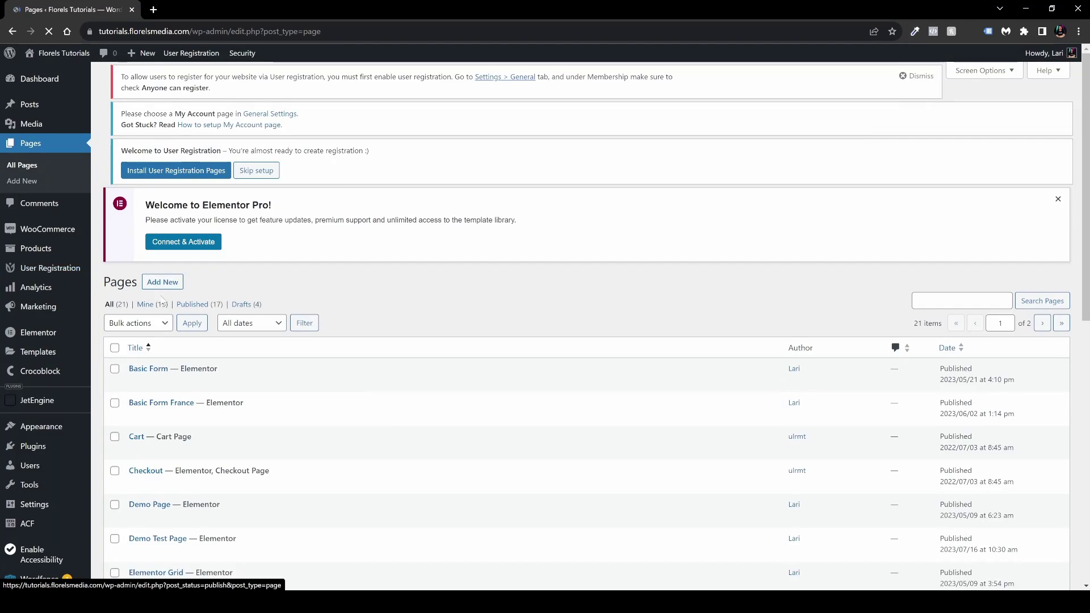
scroll(42, 333, down, 4)
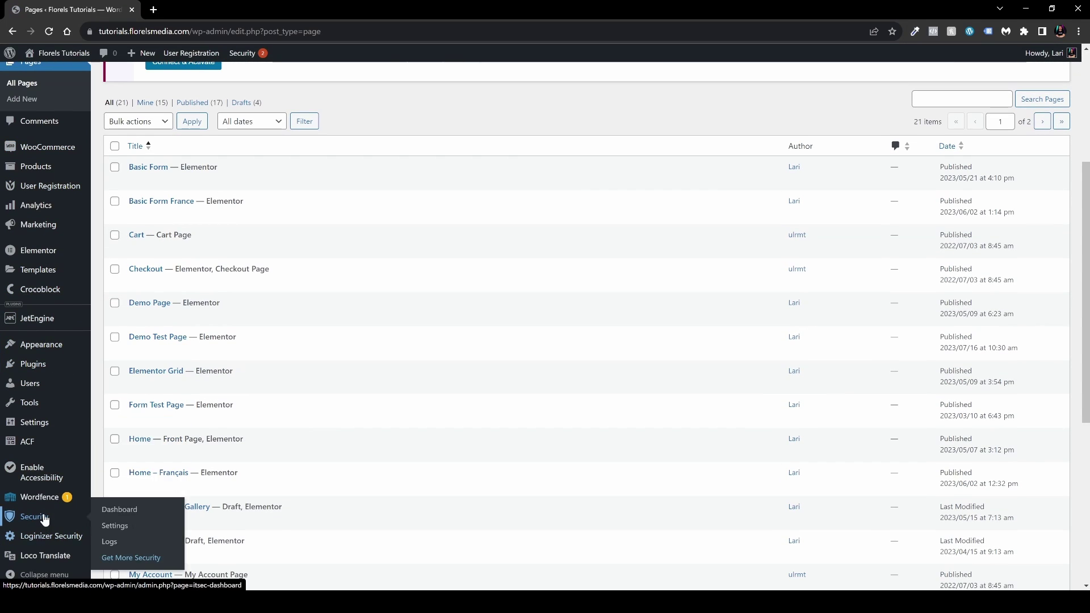
click(50, 192)
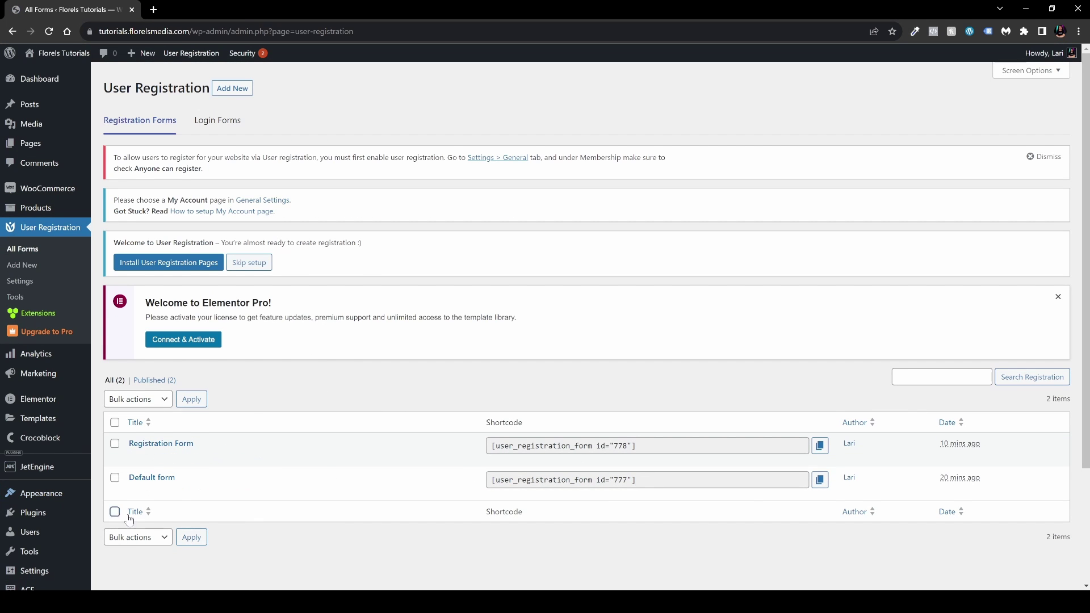
click(184, 491)
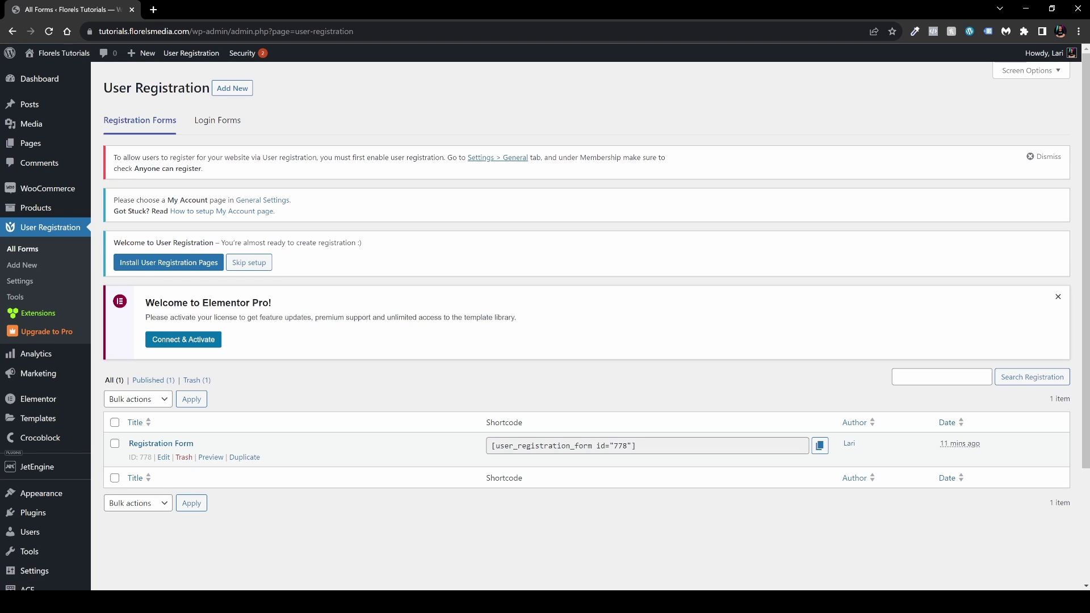
click(820, 448)
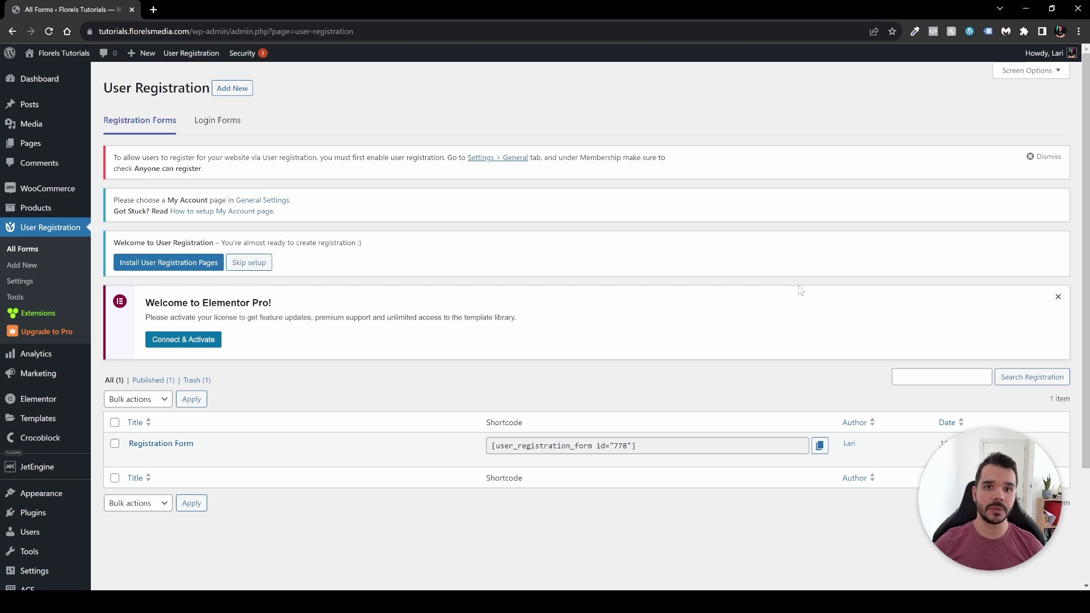
click(233, 130)
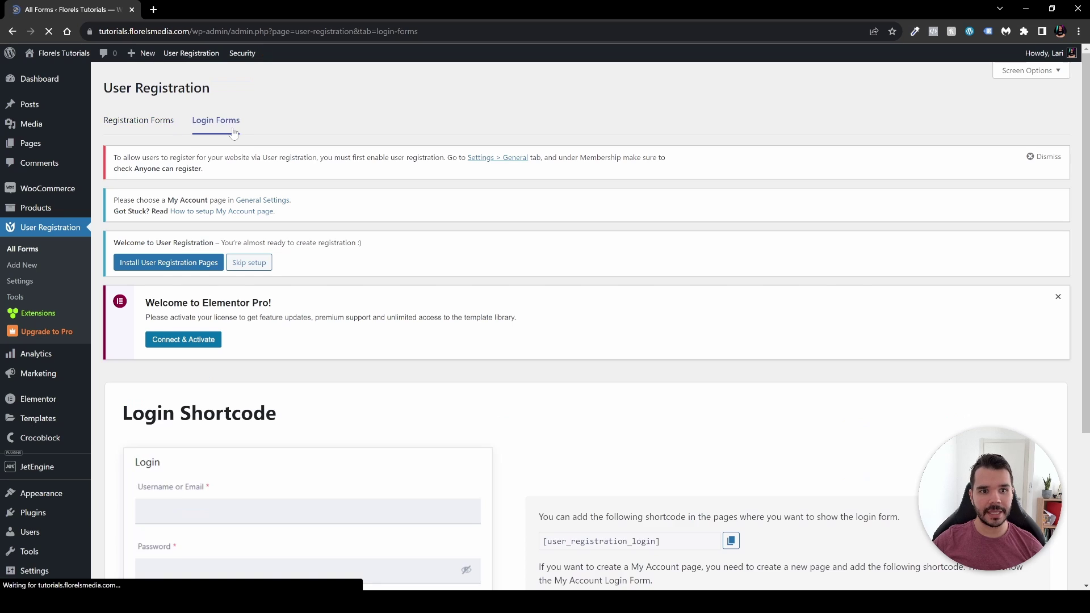
Copy the [user_registration_login] shortcode from Login Forms and go back to Registration Forms.
scroll(233, 130, down, 3)
click(730, 370)
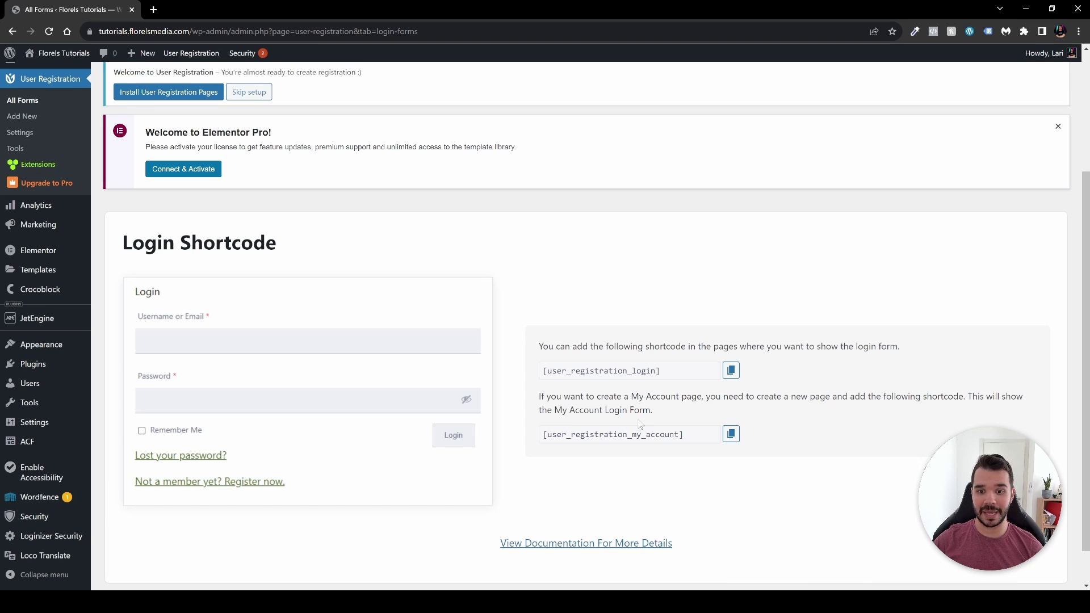
scroll(657, 426, up, 3)
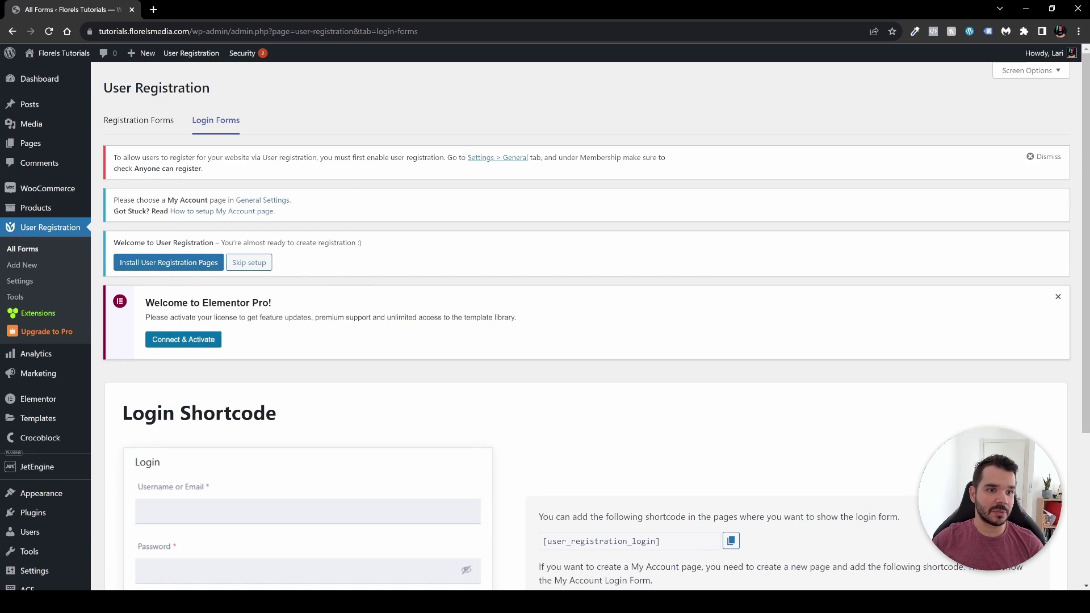
click(150, 135)
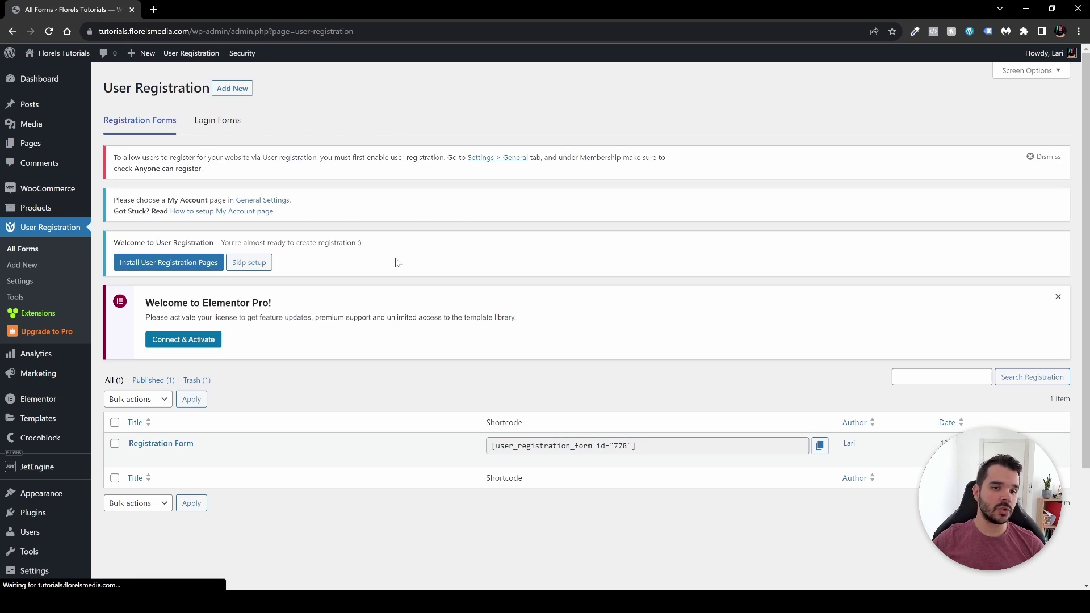